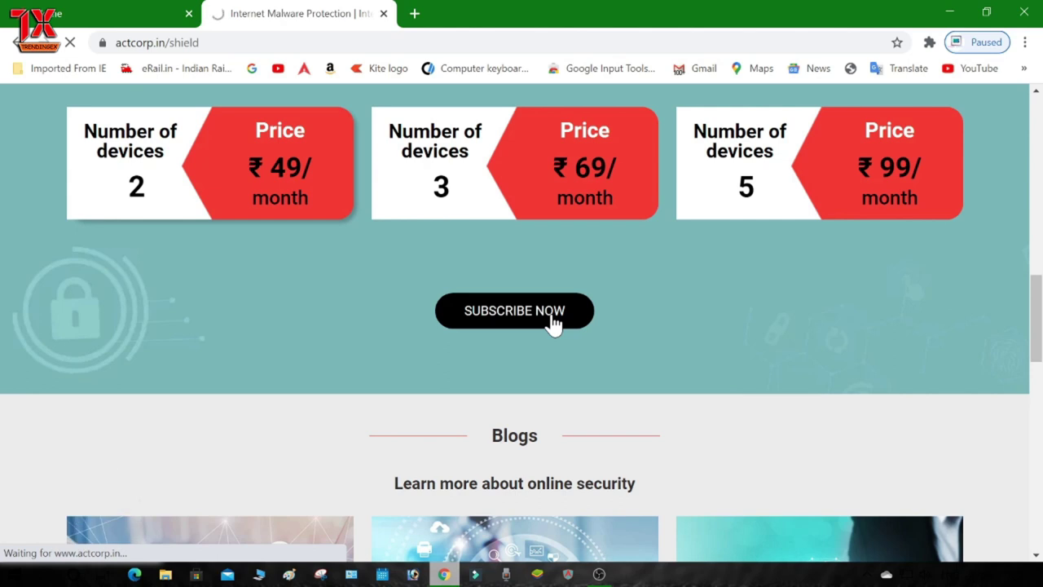
Step: Choose SUBSCRIBE NOW under the monthly pricing plans to reach the ACT Shield login page
{"action": "left_click", "coordinate": [551, 322]}
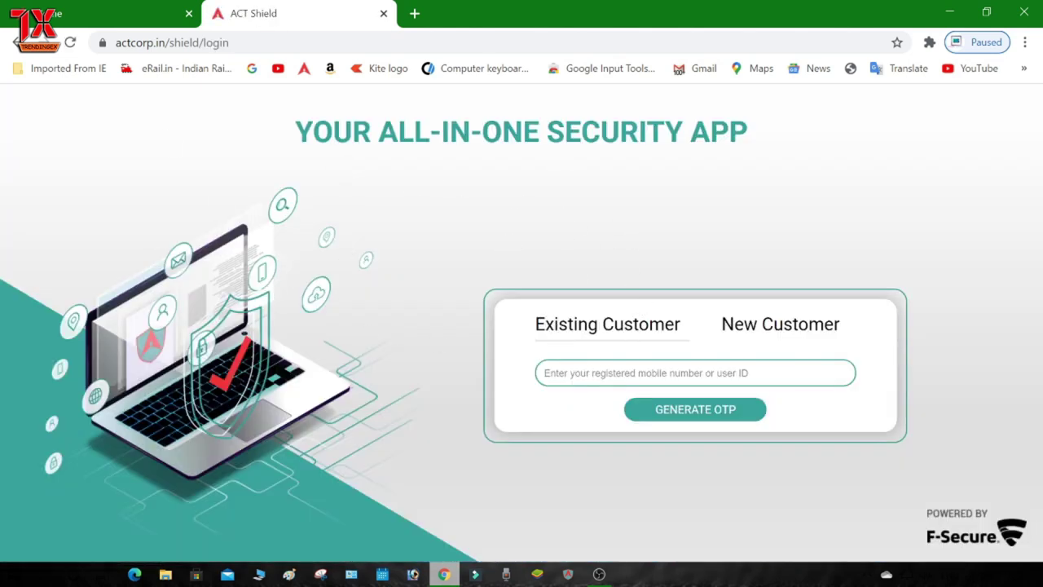
Step: Fill in the registered mobile number, generate an OTP, and dismiss the already-subscribed alert with OK
{"action": "left_click_drag", "start_coordinate": [752, 130], "coordinate": [294, 133]}
{"action": "left_click", "coordinate": [475, 195]}
{"action": "left_click", "coordinate": [609, 372]}
{"action": "left_click", "coordinate": [500, 381]}
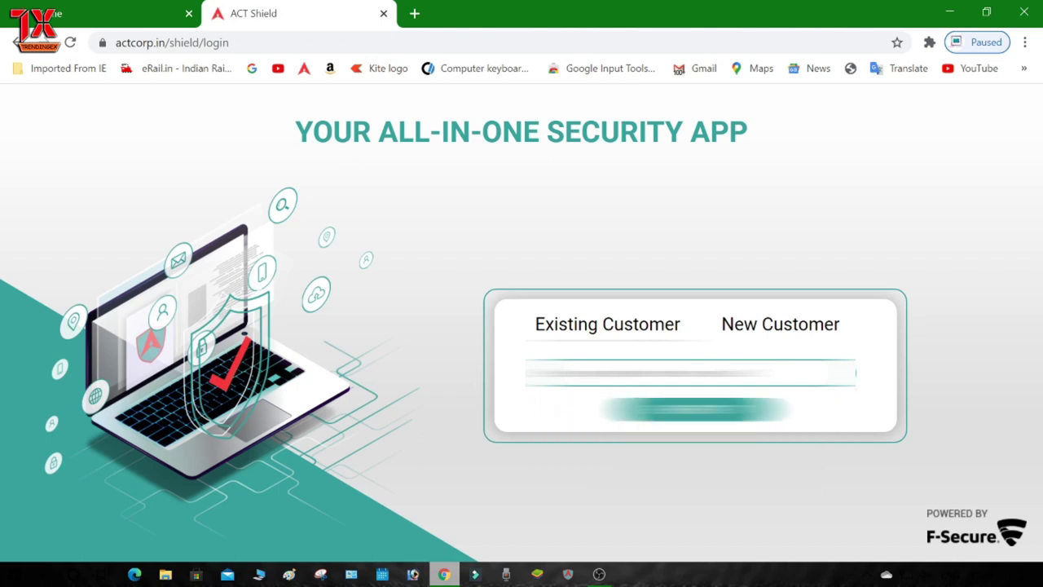
{"action": "key", "text": "Down"}
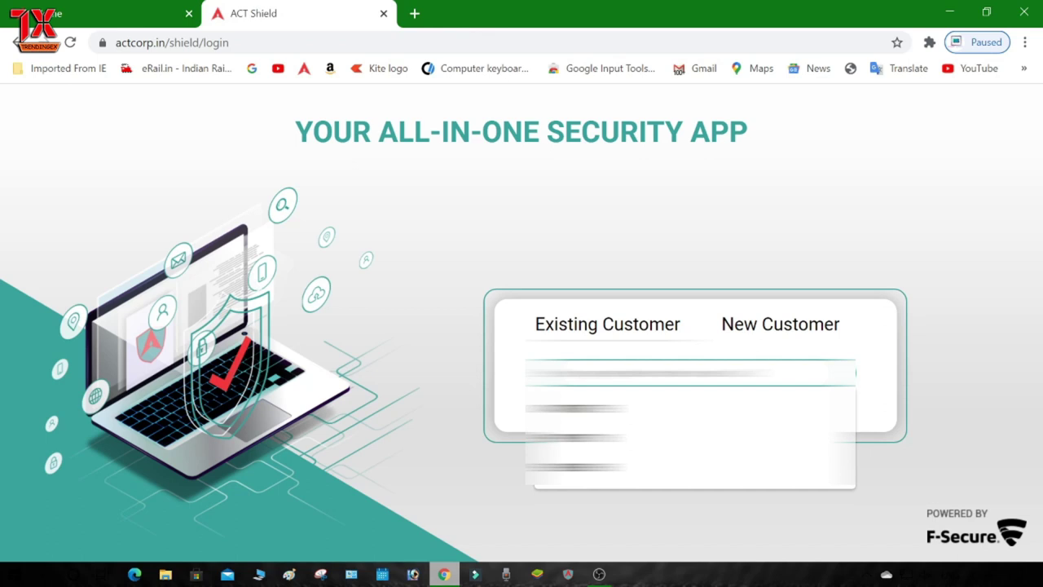
{"action": "key", "text": "Escape"}
{"action": "key", "text": "Down"}
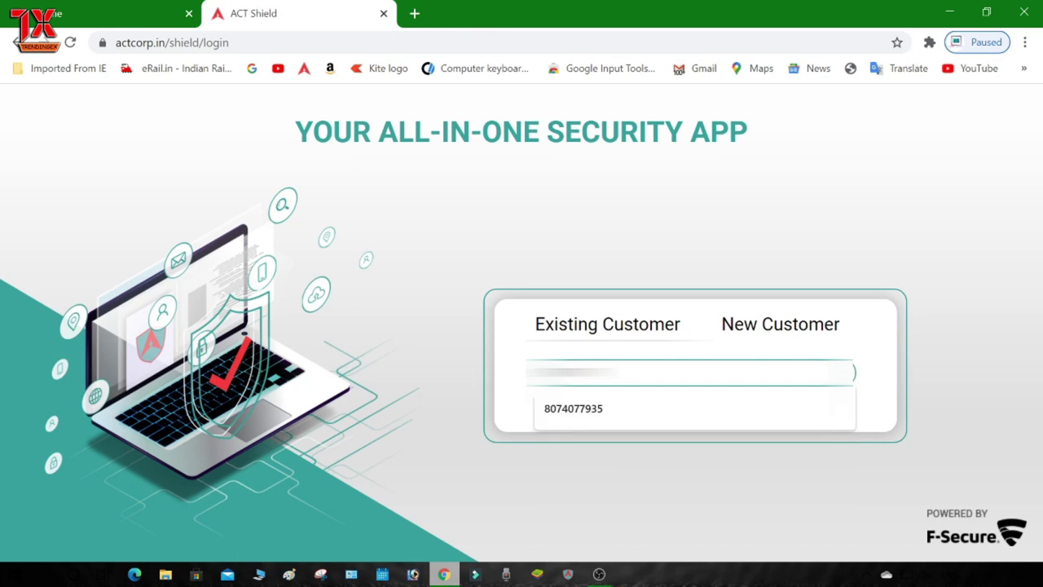
{"action": "key", "text": "Return"}
{"action": "left_click", "coordinate": [717, 423]}
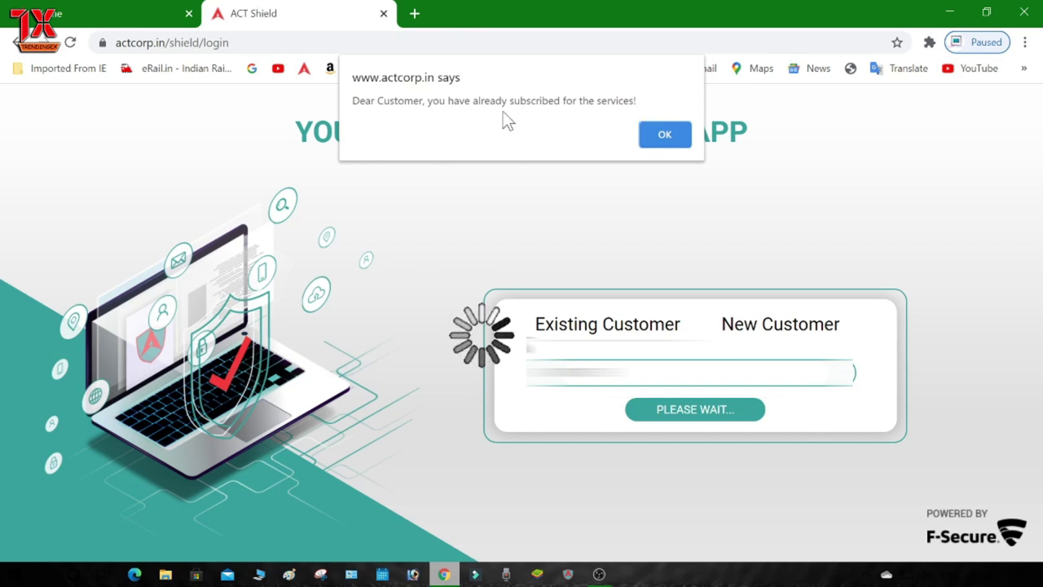
{"action": "left_click", "coordinate": [663, 136]}
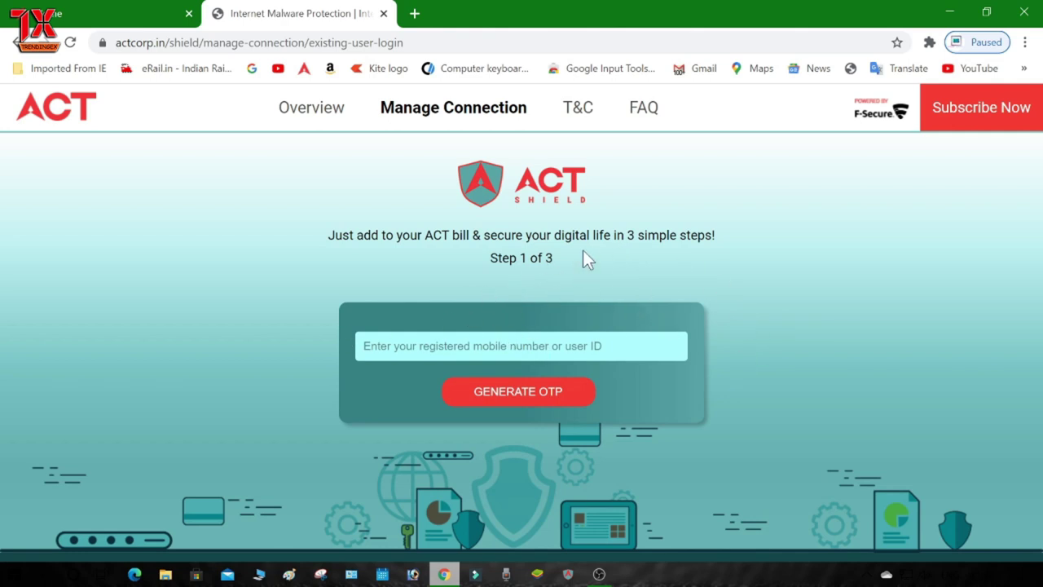
Step: Open Gmail in a new browser tab and open the Welcome to ACT Shield! email
{"action": "left_click", "coordinate": [419, 15]}
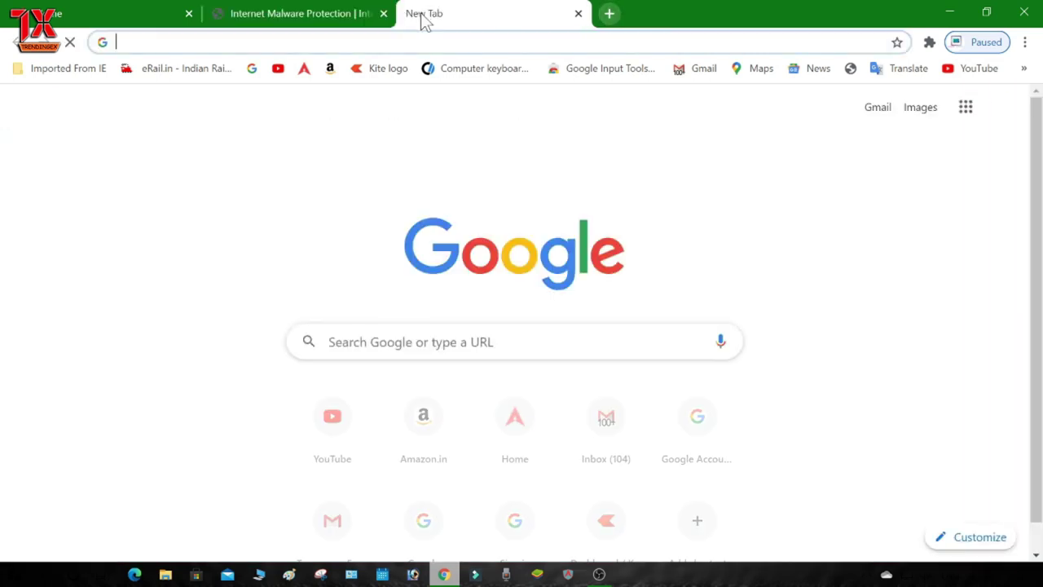
{"action": "left_click", "coordinate": [866, 109]}
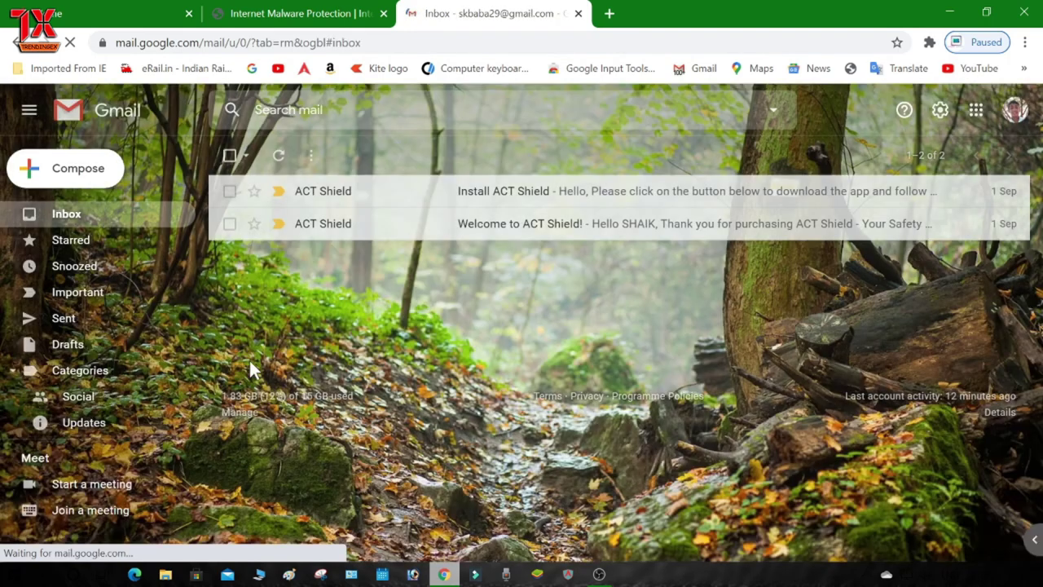
{"action": "left_click", "coordinate": [410, 225]}
Step: Scroll the email down to its login credentials and Activate ACT Shield link
{"action": "scroll", "coordinate": [708, 340], "scroll_direction": "down", "scroll_amount": 5}
{"action": "scroll", "coordinate": [633, 354], "scroll_direction": "up", "scroll_amount": 5}
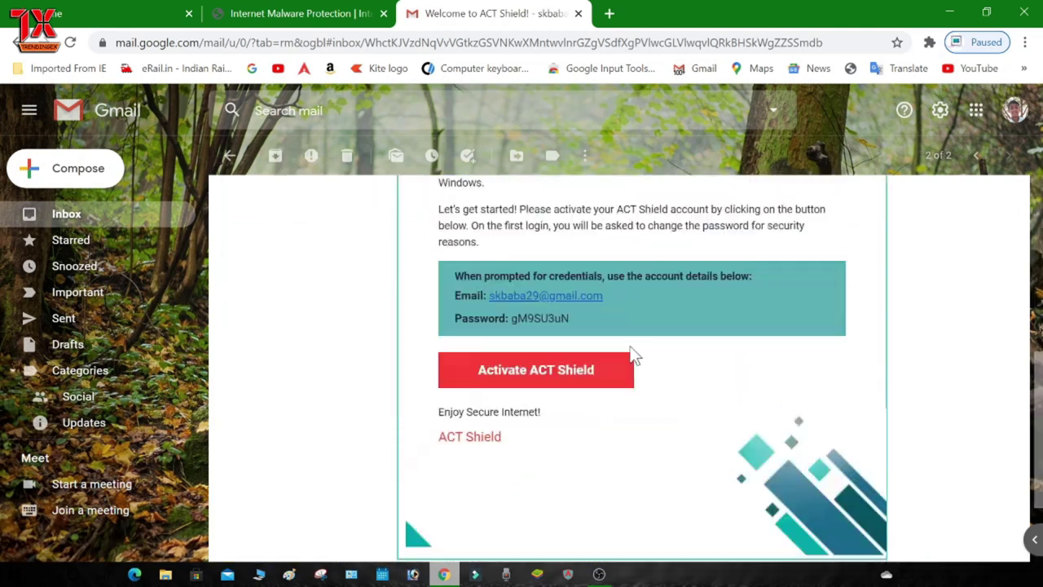
{"action": "scroll", "coordinate": [390, 318], "scroll_direction": "up", "scroll_amount": 1}
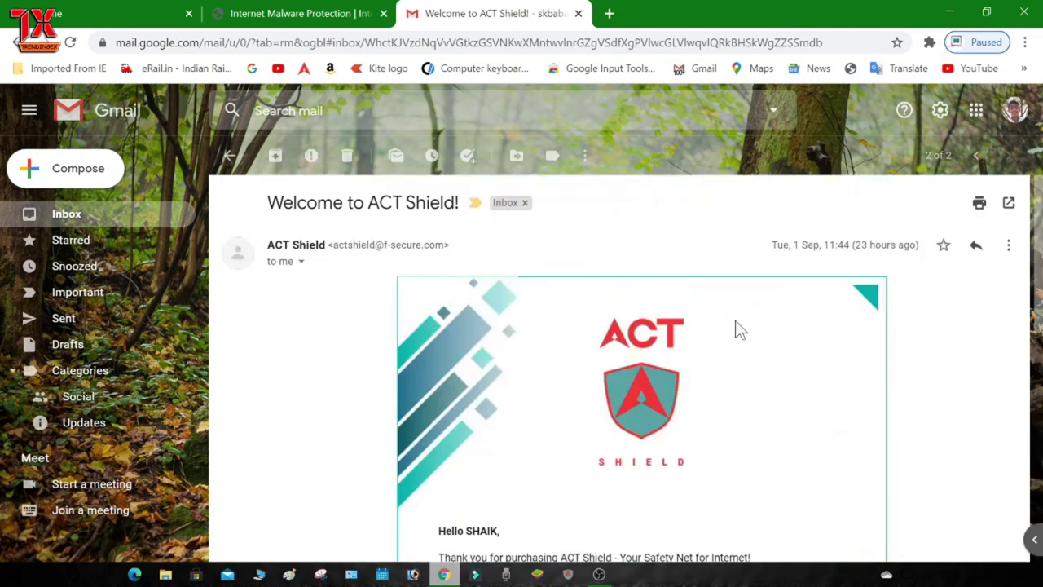
{"action": "scroll", "coordinate": [542, 294], "scroll_direction": "down", "scroll_amount": 1}
{"action": "scroll", "coordinate": [619, 325], "scroll_direction": "down", "scroll_amount": 1}
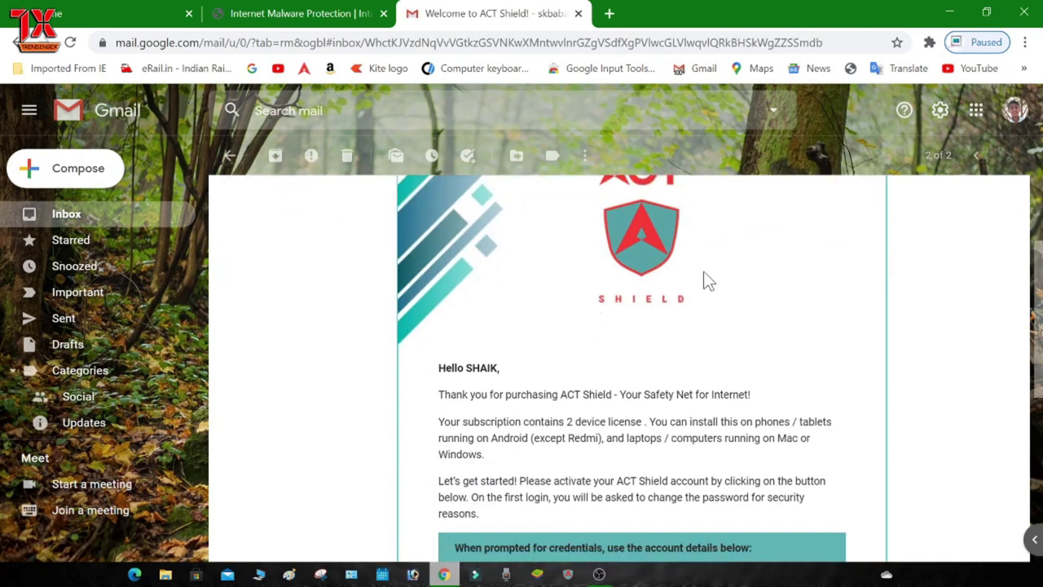
{"action": "scroll", "coordinate": [592, 291], "scroll_direction": "down", "scroll_amount": 2}
{"action": "scroll", "coordinate": [593, 295], "scroll_direction": "down", "scroll_amount": 1}
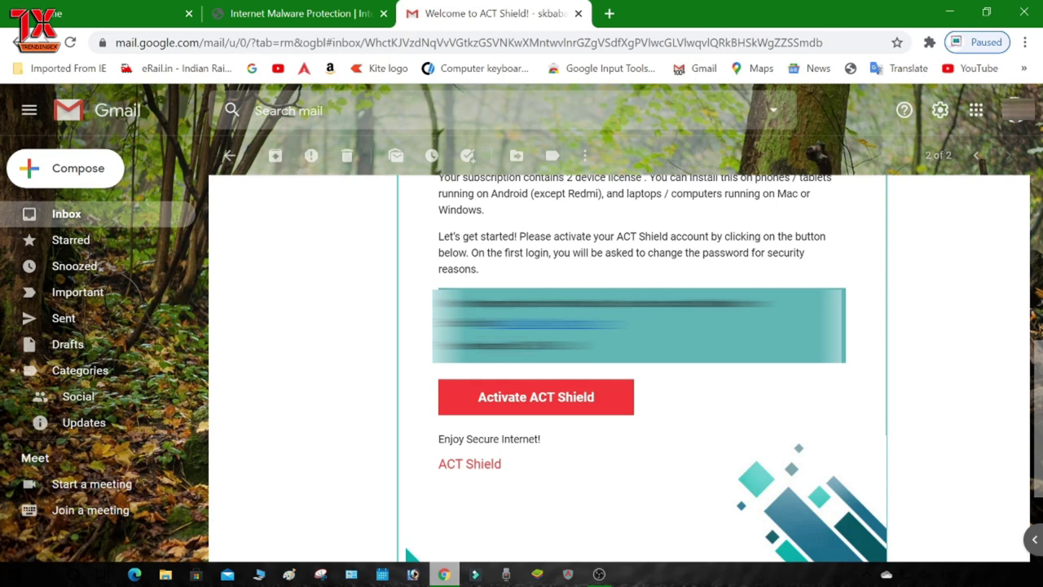
Step: Follow the email's Activate ACT Shield link to the portal login page
{"action": "left_click", "coordinate": [539, 397]}
{"action": "left_click", "coordinate": [495, 14]}
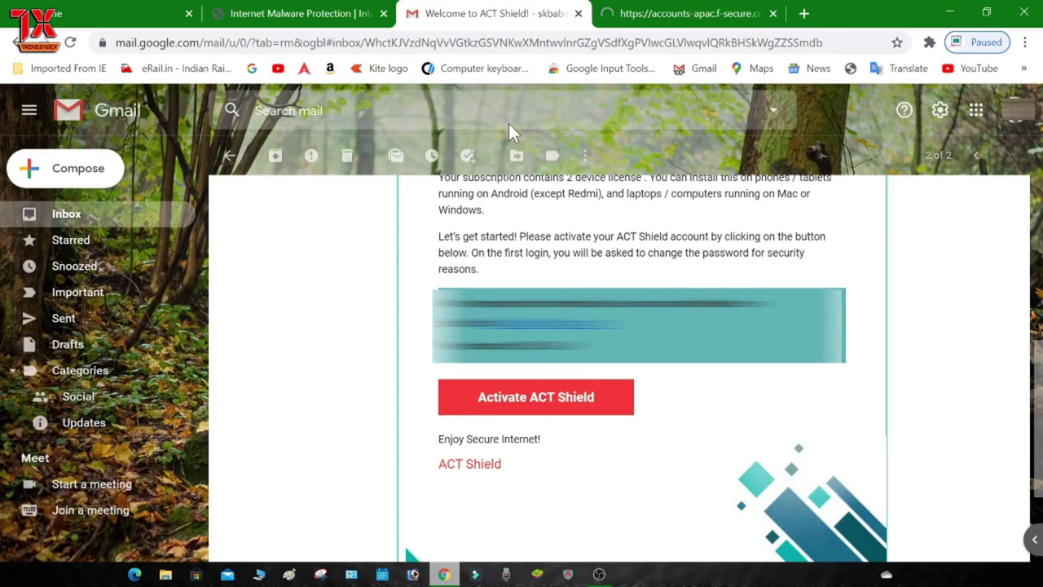
{"action": "left_click", "coordinate": [642, 13]}
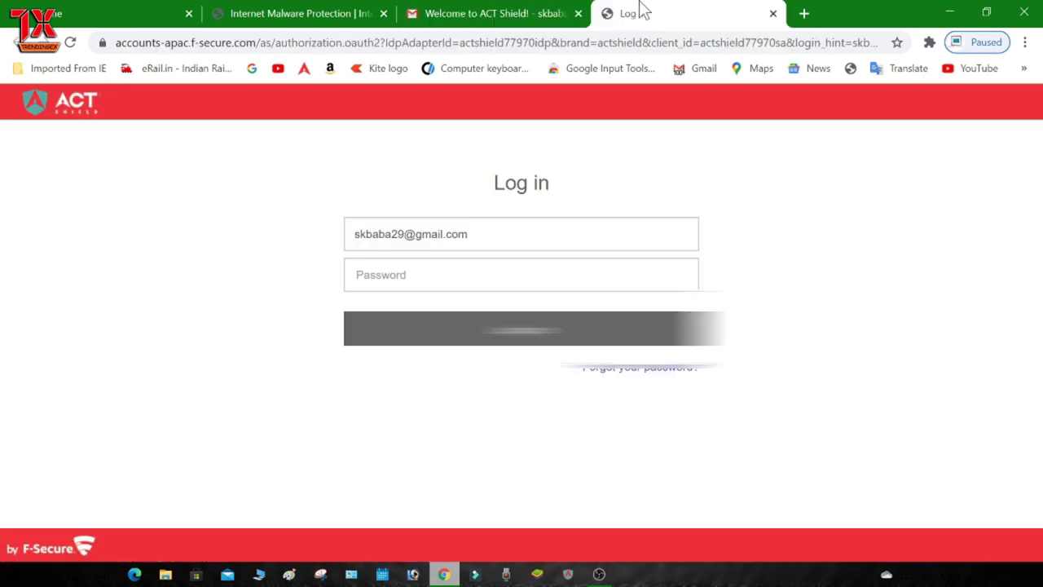
{"action": "left_click", "coordinate": [494, 16]}
{"action": "left_click", "coordinate": [645, 12]}
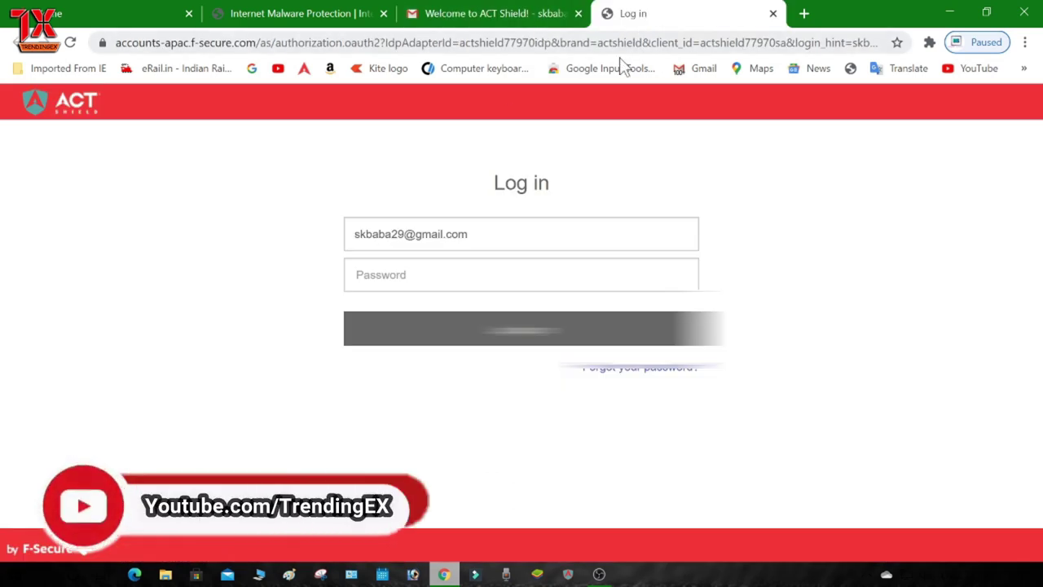
Step: Log in to the portal with the password given in the welcome email
{"action": "left_click", "coordinate": [440, 16]}
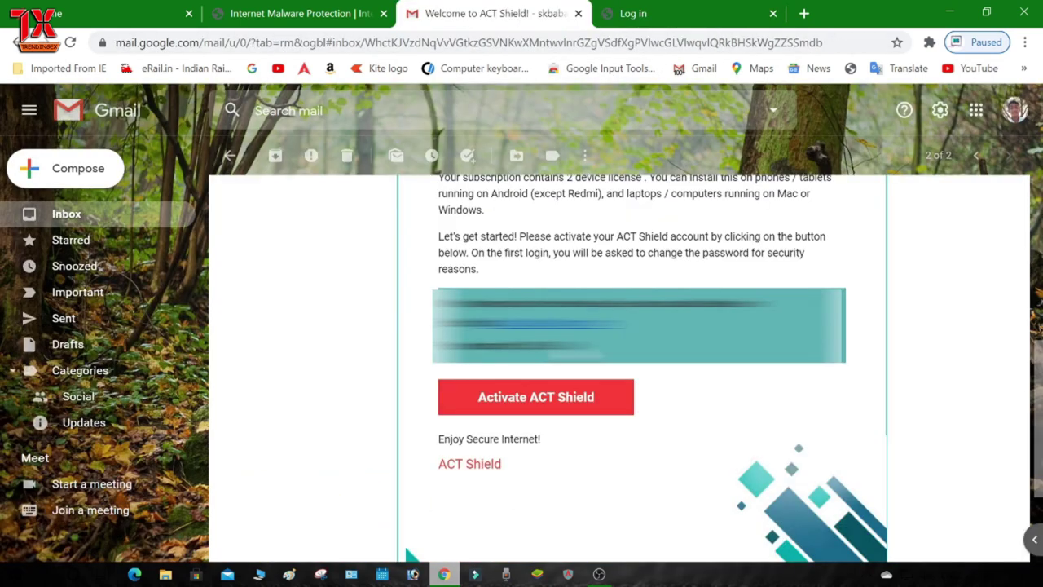
{"action": "left_click", "coordinate": [647, 14]}
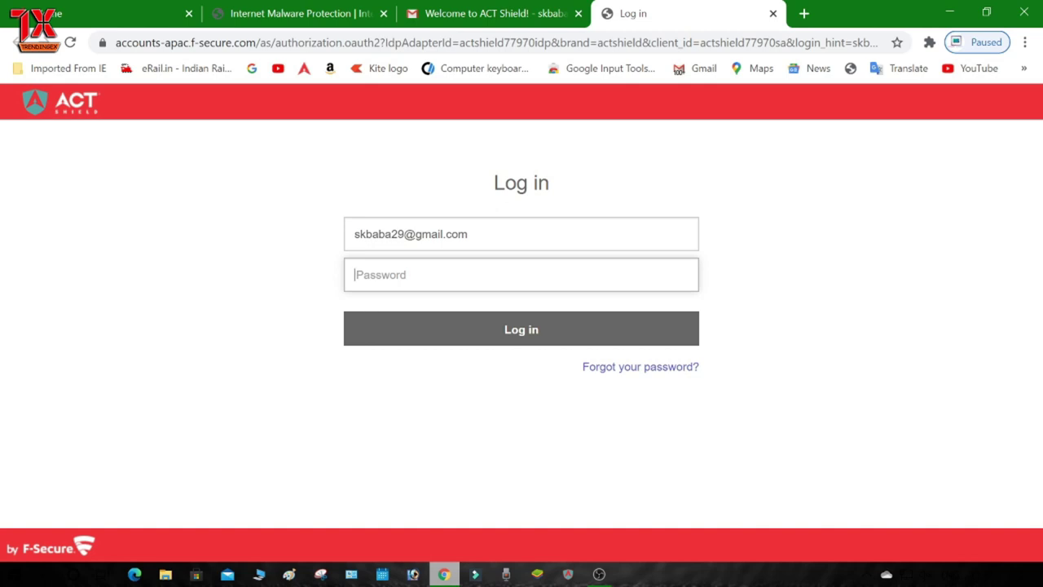
{"action": "type", "text": "•••••••••••••••"}
{"action": "key", "text": "Return"}
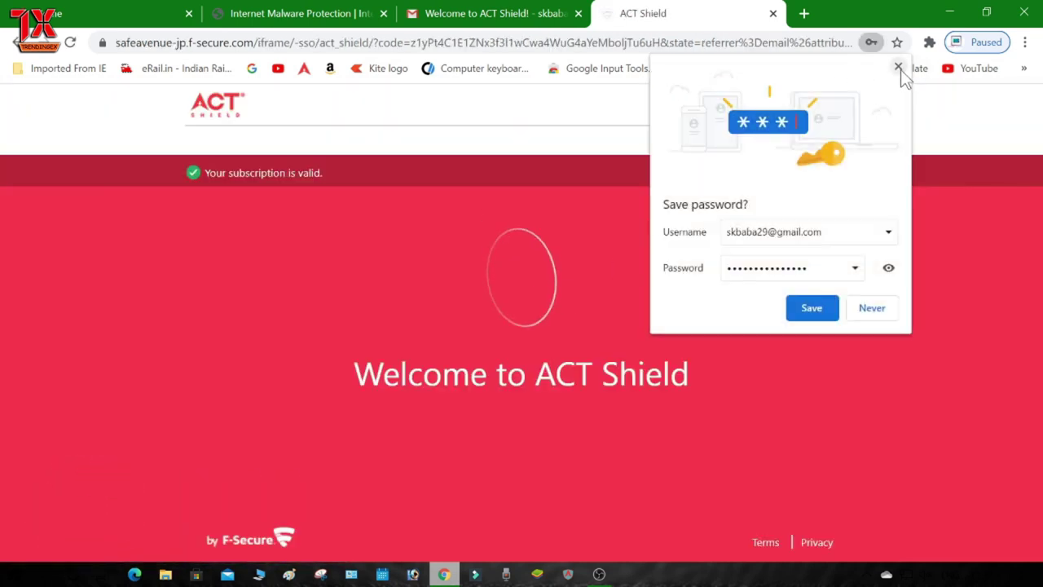
Step: Decline Chrome's offer to save the password and look over the welcome page
{"action": "left_click", "coordinate": [898, 67]}
{"action": "scroll", "coordinate": [412, 252], "scroll_direction": "down", "scroll_amount": 1}
{"action": "scroll", "coordinate": [554, 244], "scroll_direction": "down", "scroll_amount": 1}
{"action": "scroll", "coordinate": [177, 501], "scroll_direction": "up", "scroll_amount": 1}
{"action": "scroll", "coordinate": [641, 196], "scroll_direction": "down", "scroll_amount": 1}
{"action": "scroll", "coordinate": [641, 196], "scroll_direction": "up", "scroll_amount": 1}
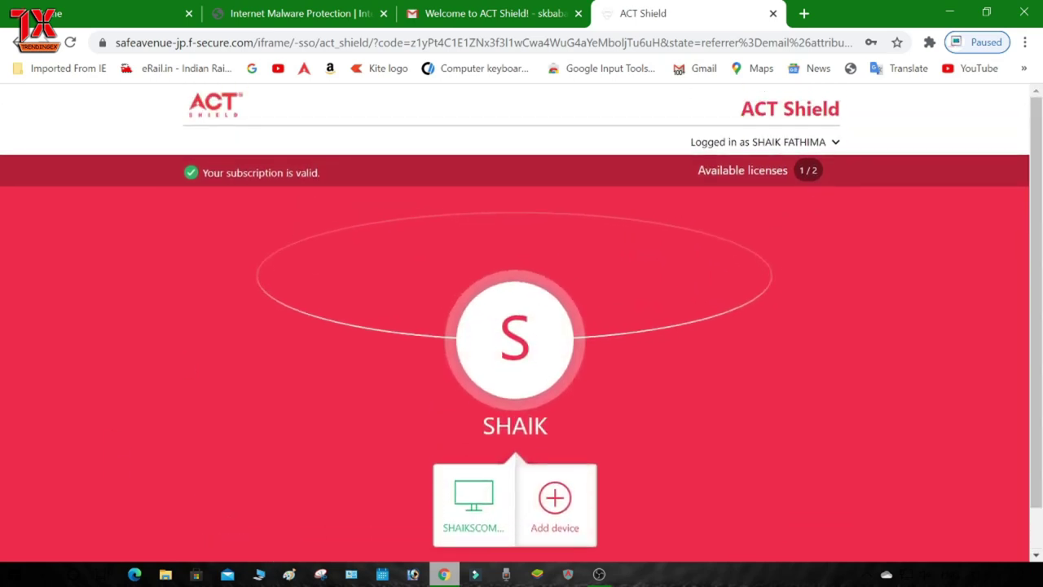
{"action": "scroll", "coordinate": [854, 121], "scroll_direction": "down", "scroll_amount": 1}
{"action": "scroll", "coordinate": [318, 459], "scroll_direction": "up", "scroll_amount": 1}
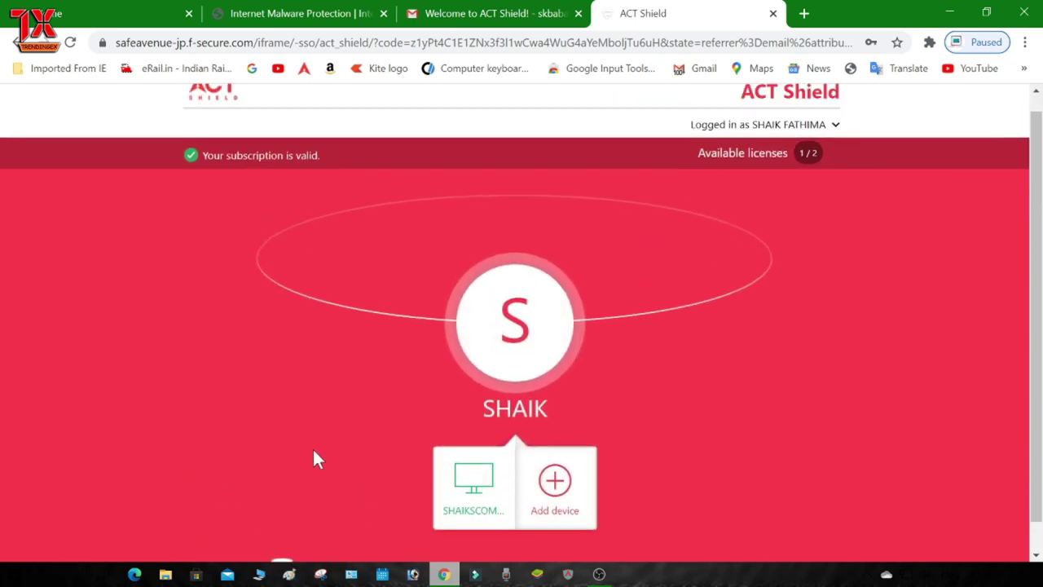
{"action": "scroll", "coordinate": [318, 459], "scroll_direction": "up", "scroll_amount": 1}
Step: Check the 'Your subscription is valid.' message, then start Add device under the SHAIK profile
{"action": "left_click_drag", "start_coordinate": [202, 173], "coordinate": [339, 173]}
{"action": "left_click", "coordinate": [324, 174]}
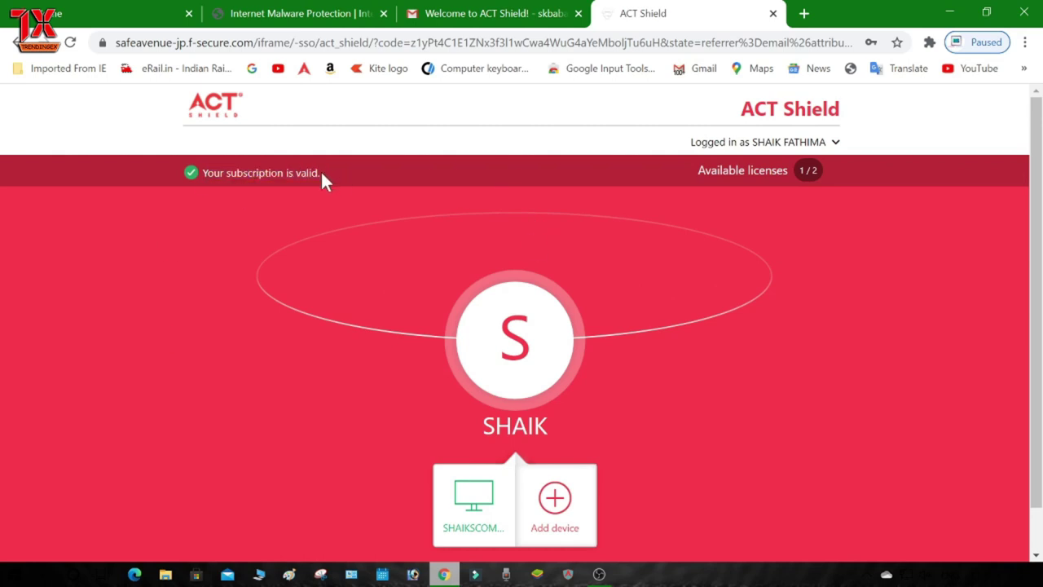
{"action": "scroll", "coordinate": [626, 422], "scroll_direction": "down", "scroll_amount": 1}
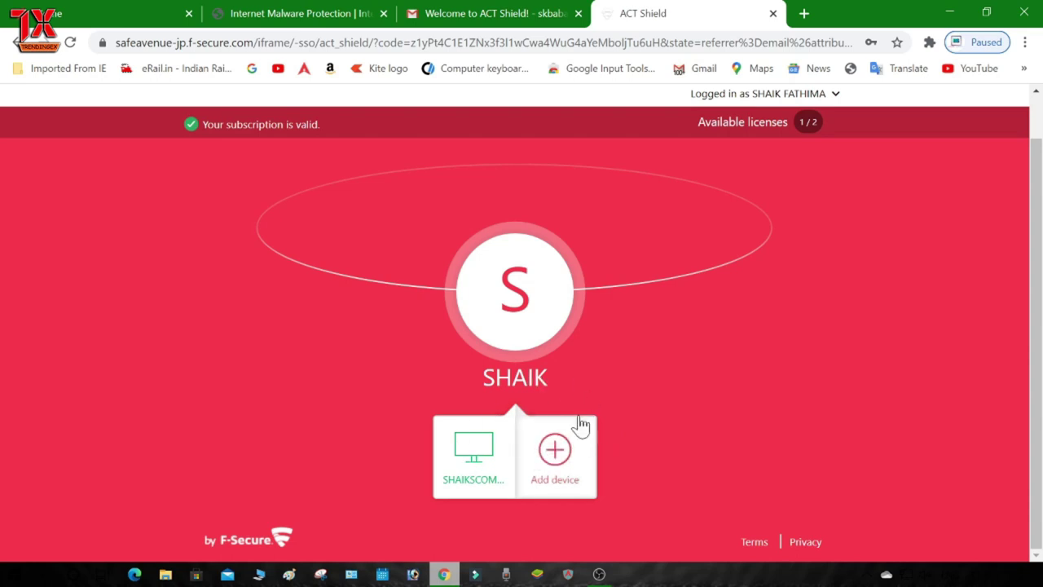
{"action": "left_click", "coordinate": [563, 456]}
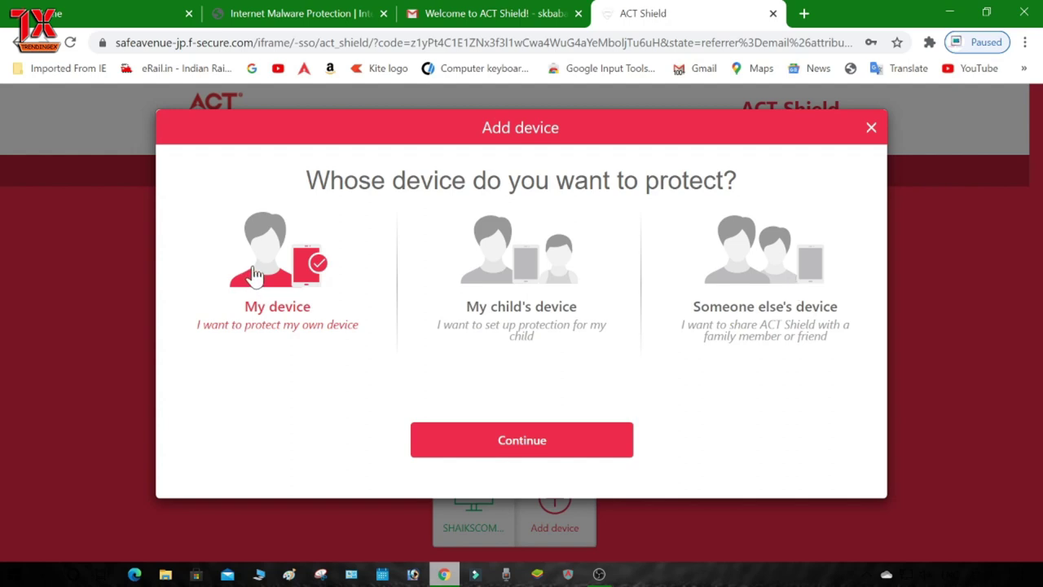
Step: Pick My device as whose device to protect and continue to device type
{"action": "left_click", "coordinate": [515, 272]}
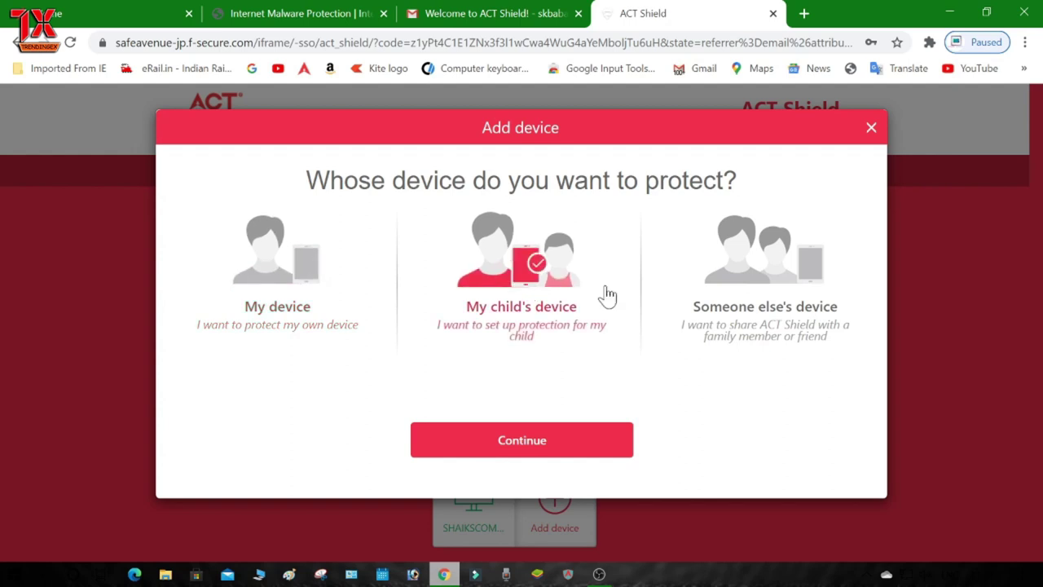
{"action": "left_click", "coordinate": [779, 280]}
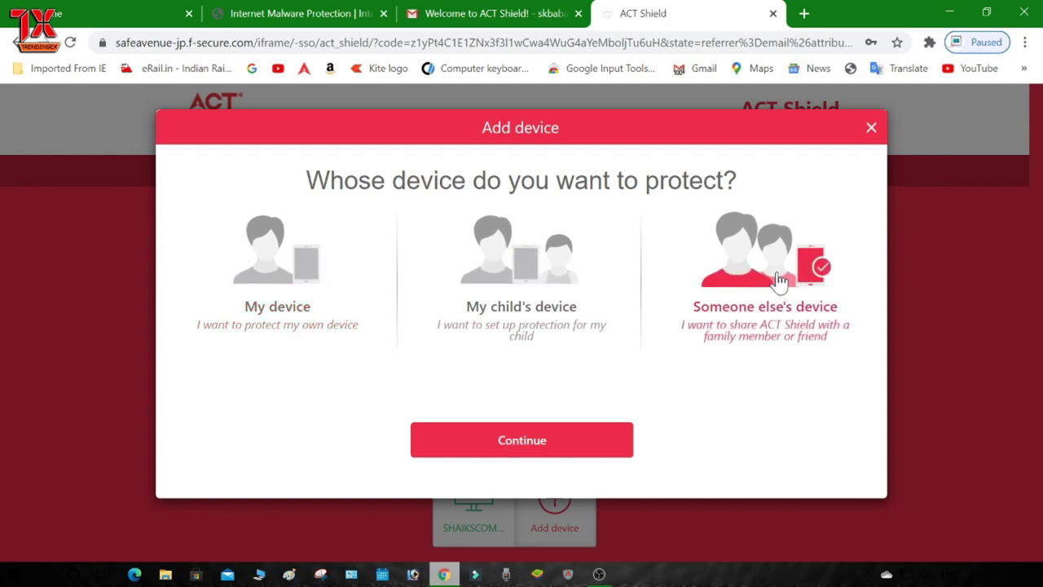
{"action": "left_click", "coordinate": [273, 275]}
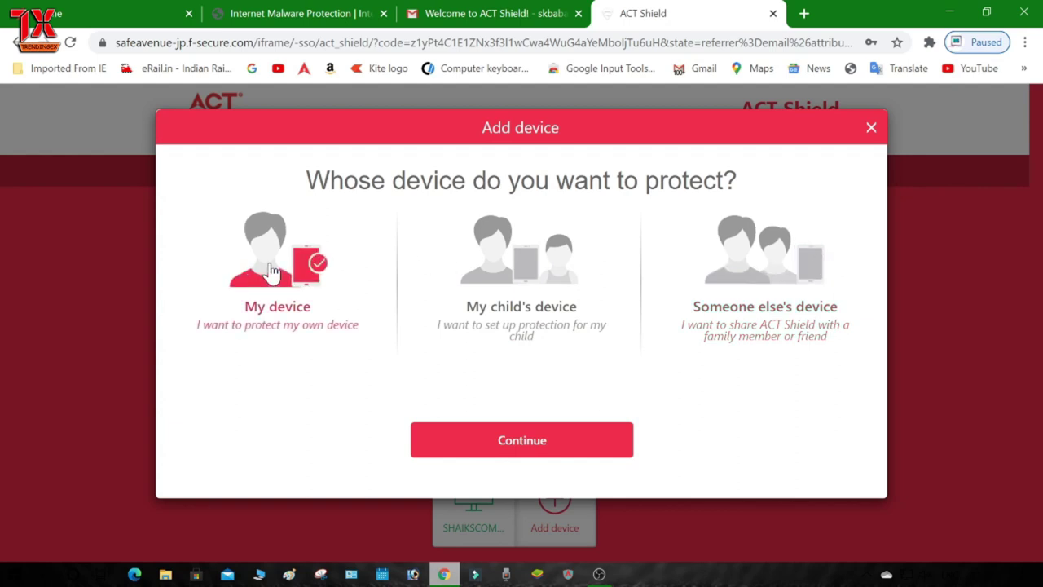
{"action": "left_click", "coordinate": [542, 442]}
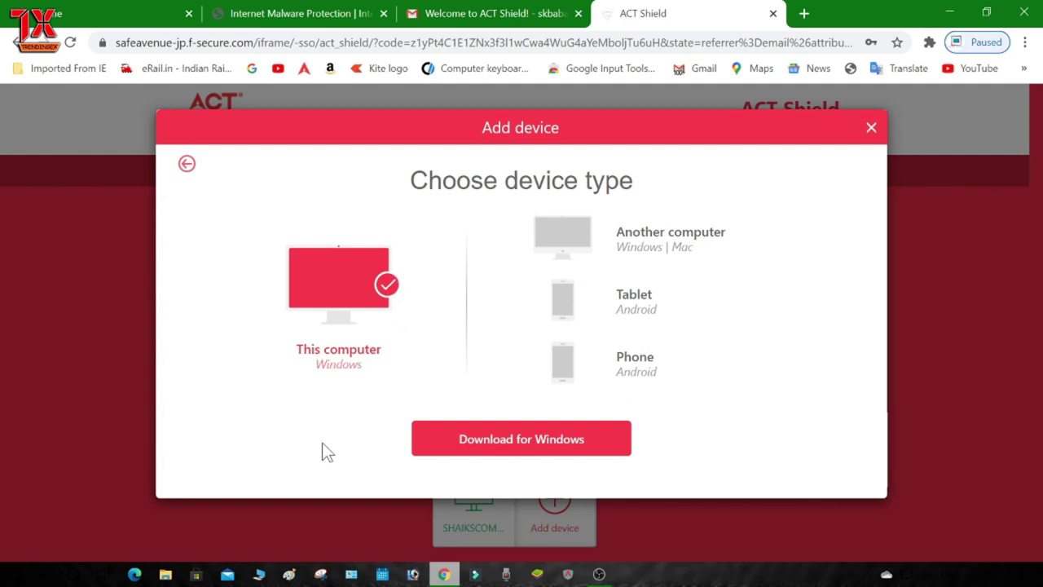
Step: Choose Another computer and send the installation link to your own e-mail address
{"action": "left_click", "coordinate": [561, 248]}
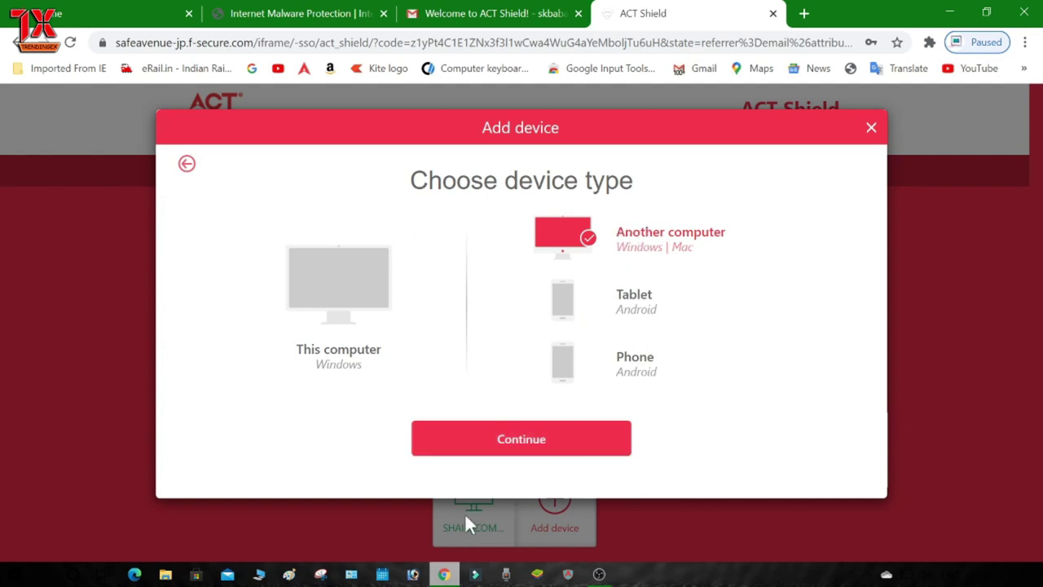
{"action": "left_click", "coordinate": [588, 449]}
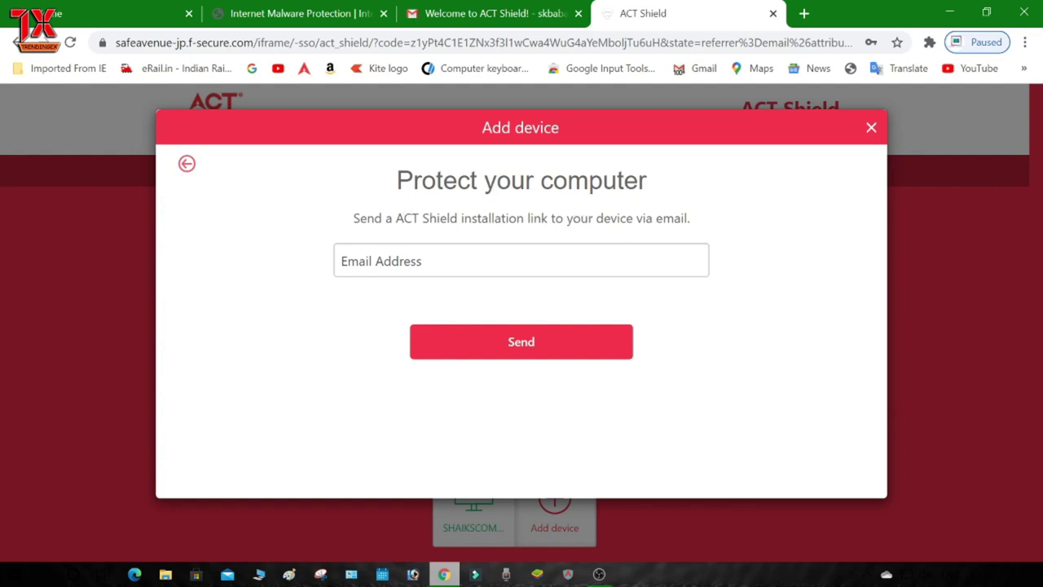
{"action": "left_click", "coordinate": [522, 262]}
{"action": "left_click", "coordinate": [731, 325]}
{"action": "key", "text": "Return"}
{"action": "left_click", "coordinate": [521, 260]}
{"action": "key", "text": "Return"}
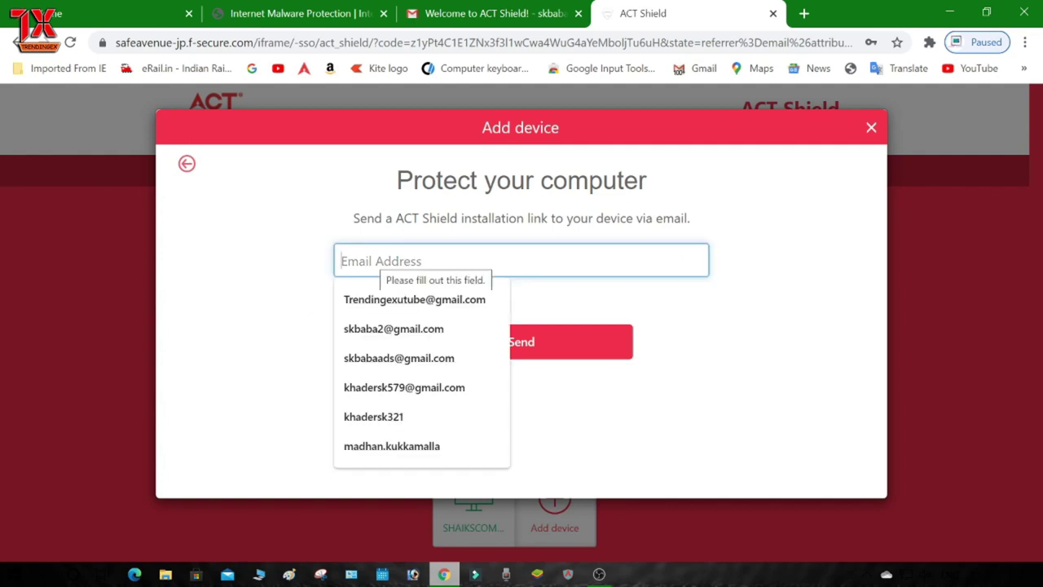
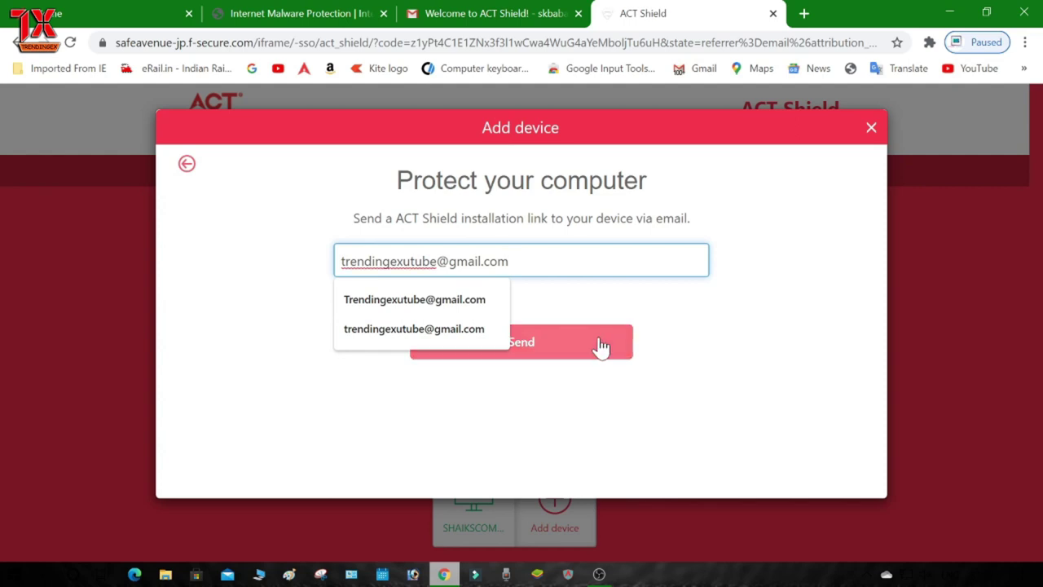
{"action": "left_click", "coordinate": [598, 340]}
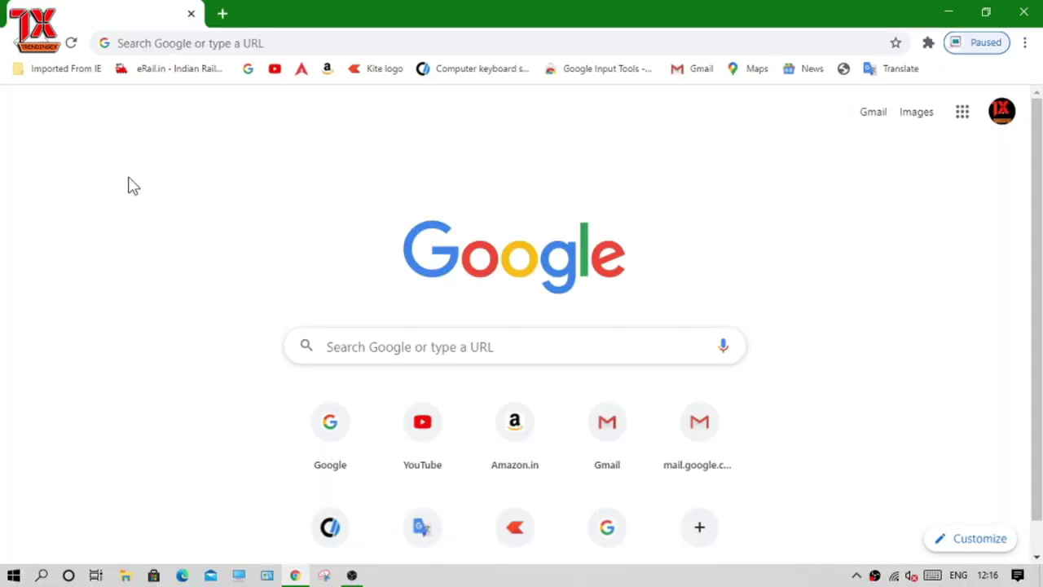
Step: Open Gmail from the new-tab page and switch to the Promotions inbox
{"action": "left_click", "coordinate": [883, 118]}
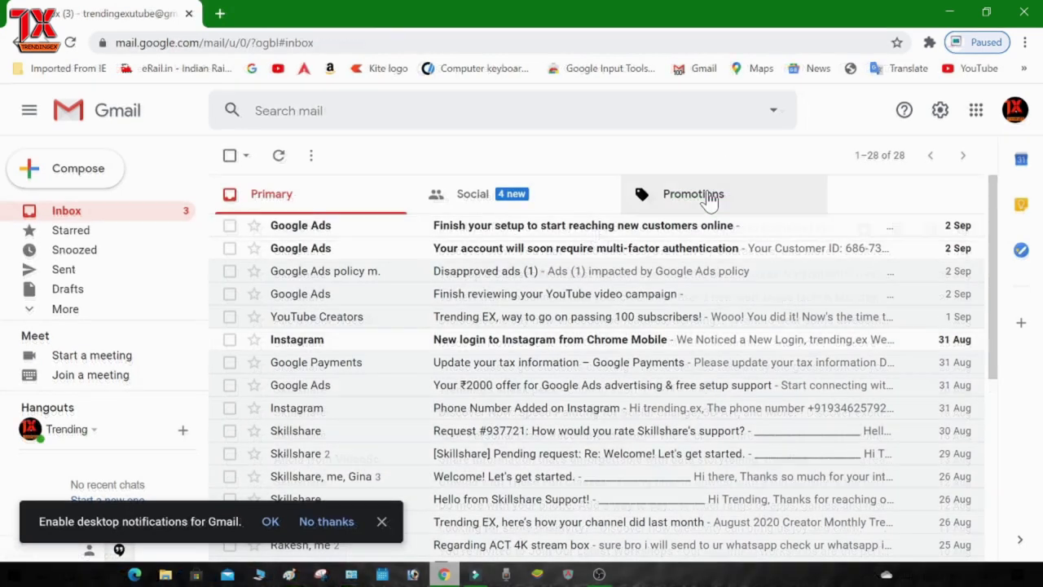
{"action": "left_click", "coordinate": [709, 195]}
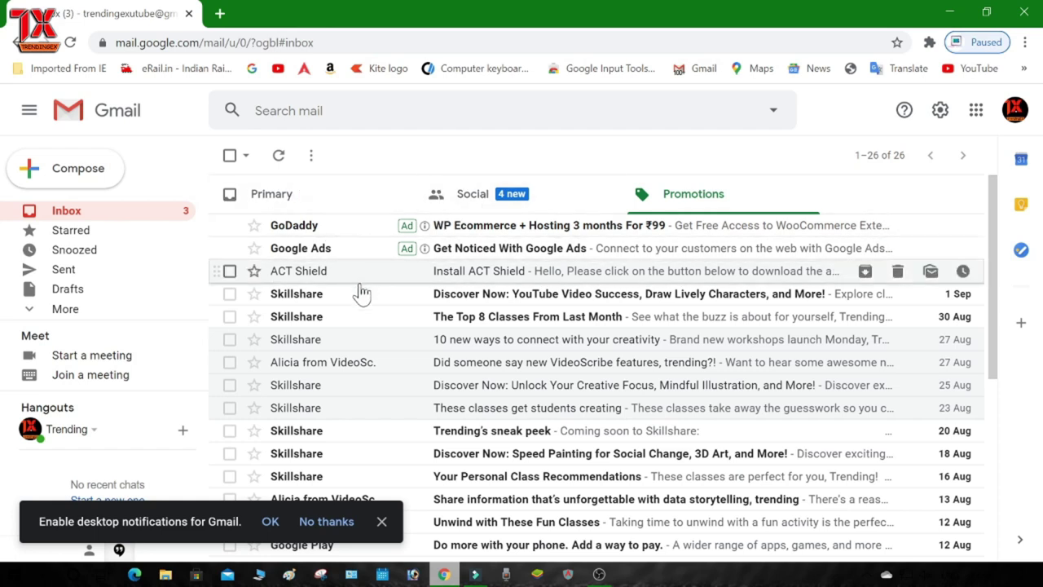
Step: Open the Install ACT Shield email, follow its install link, and choose Download for Windows PC
{"action": "left_click", "coordinate": [388, 273]}
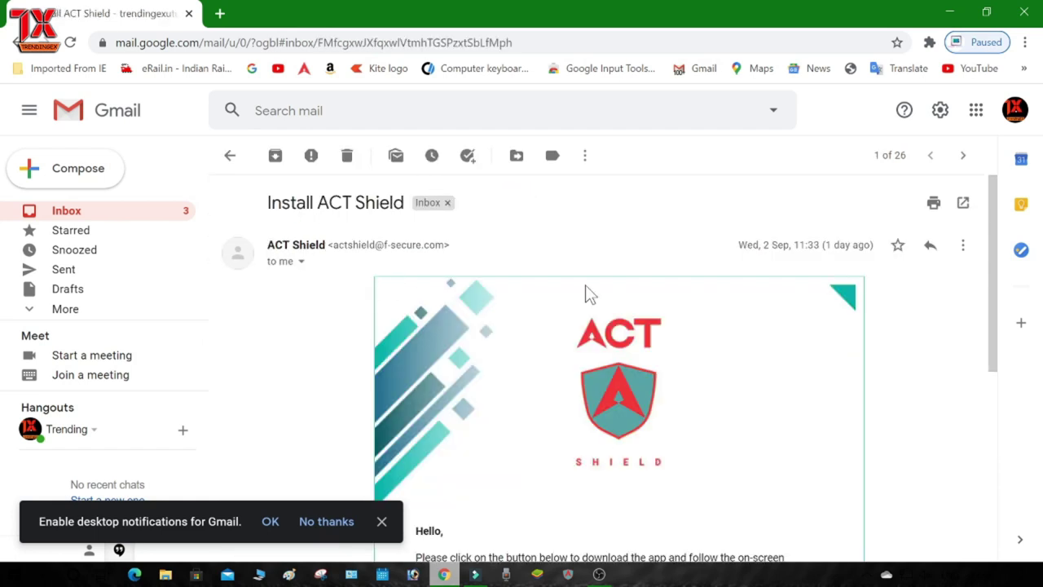
{"action": "scroll", "coordinate": [629, 231], "scroll_direction": "down", "scroll_amount": 4}
{"action": "scroll", "coordinate": [880, 296], "scroll_direction": "up", "scroll_amount": 2}
{"action": "scroll", "coordinate": [600, 396], "scroll_direction": "down", "scroll_amount": 2}
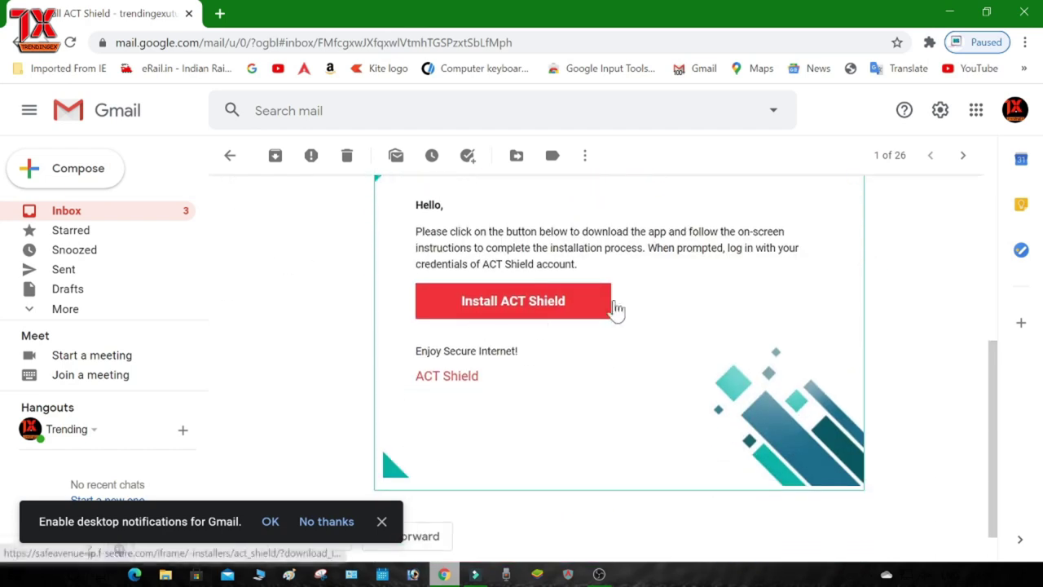
{"action": "scroll", "coordinate": [574, 322], "scroll_direction": "up", "scroll_amount": 2}
{"action": "scroll", "coordinate": [574, 322], "scroll_direction": "down", "scroll_amount": 2}
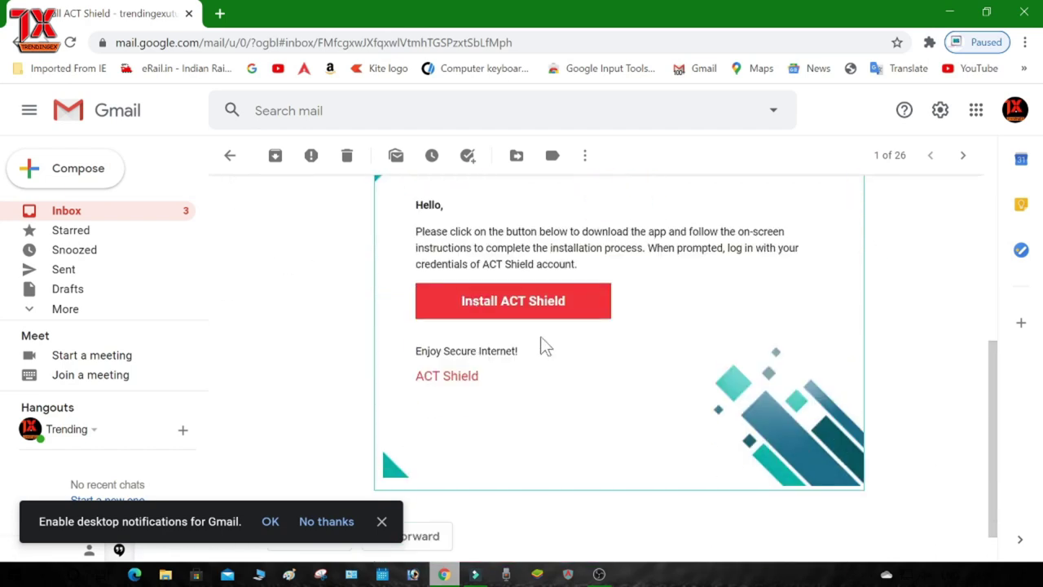
{"action": "left_click", "coordinate": [509, 300]}
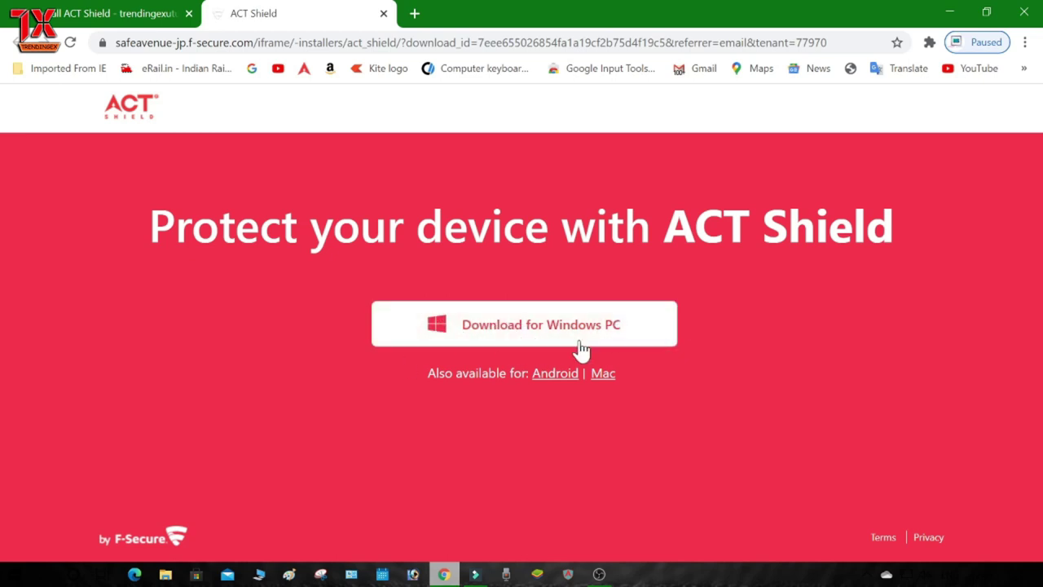
{"action": "left_click", "coordinate": [544, 331]}
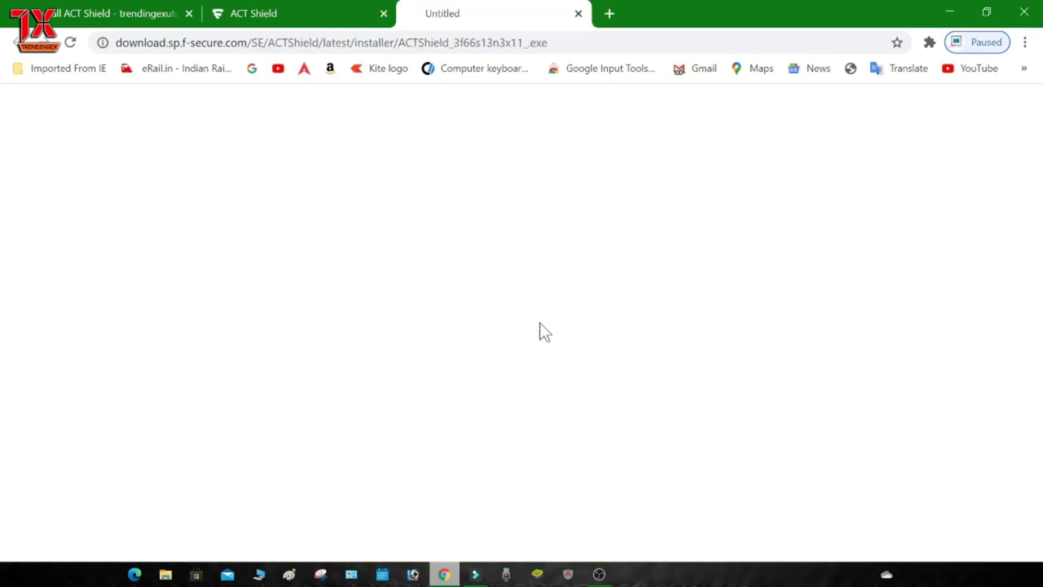
Step: Pick Downloads as the save location for the ACT Shield installer
{"action": "left_click_drag", "start_coordinate": [764, 172], "coordinate": [680, 111]}
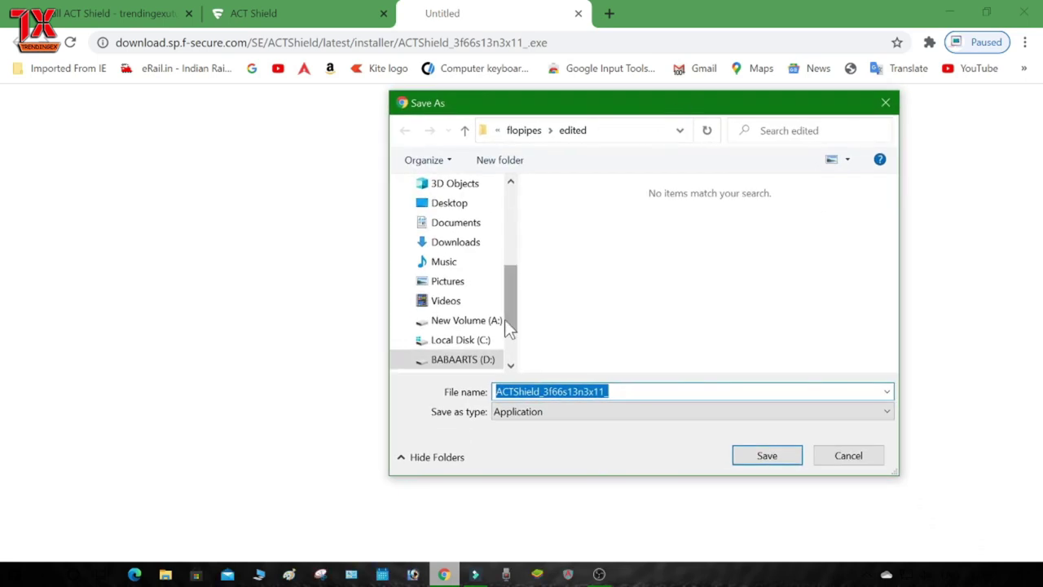
{"action": "left_click", "coordinate": [472, 242]}
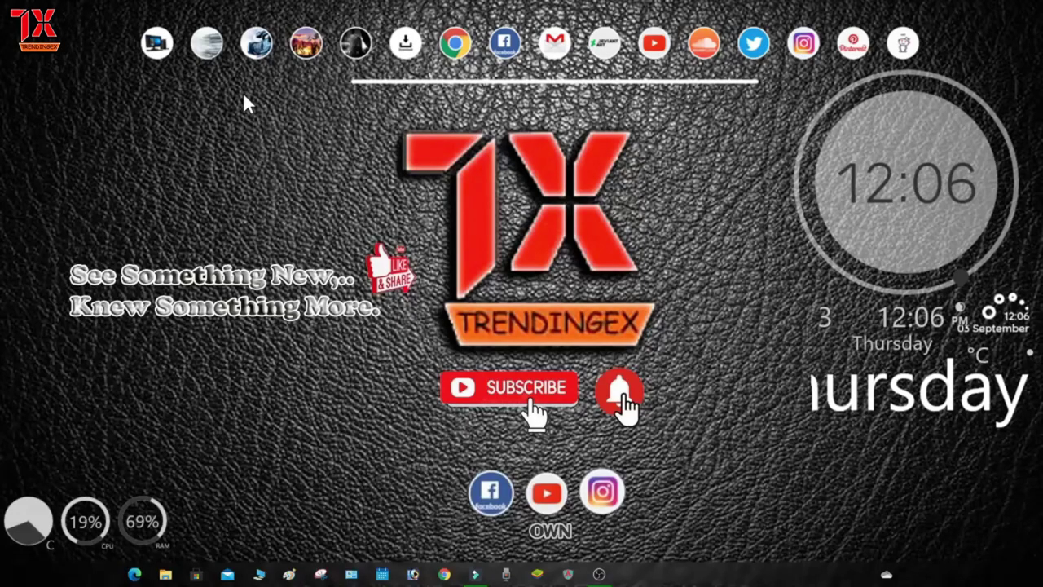
Step: Launch the ACTShield installer saved in the Downloads folder via File Explorer
{"action": "left_click", "coordinate": [261, 570]}
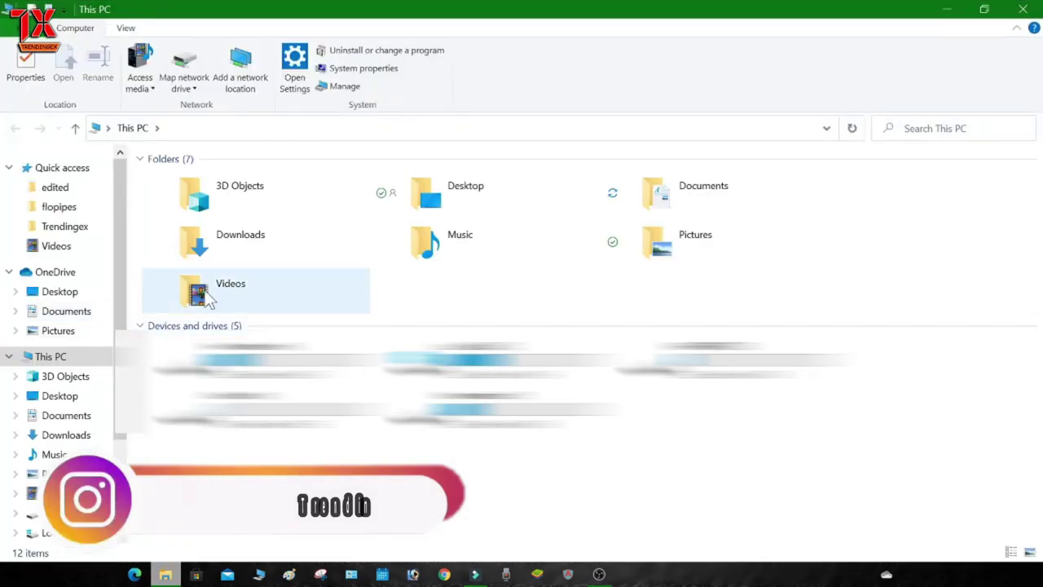
{"action": "left_click", "coordinate": [75, 432]}
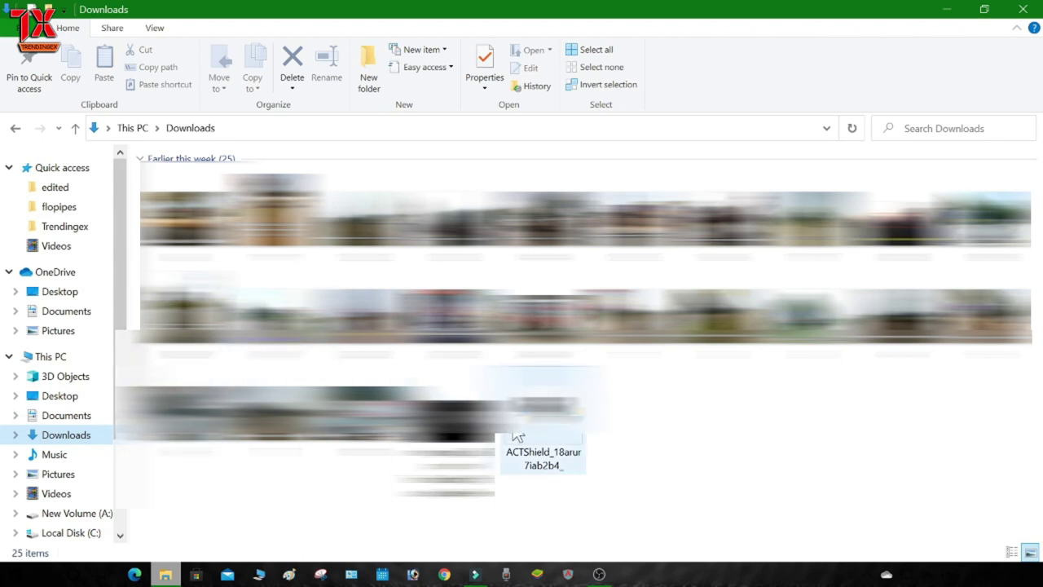
{"action": "double_click", "coordinate": [561, 414]}
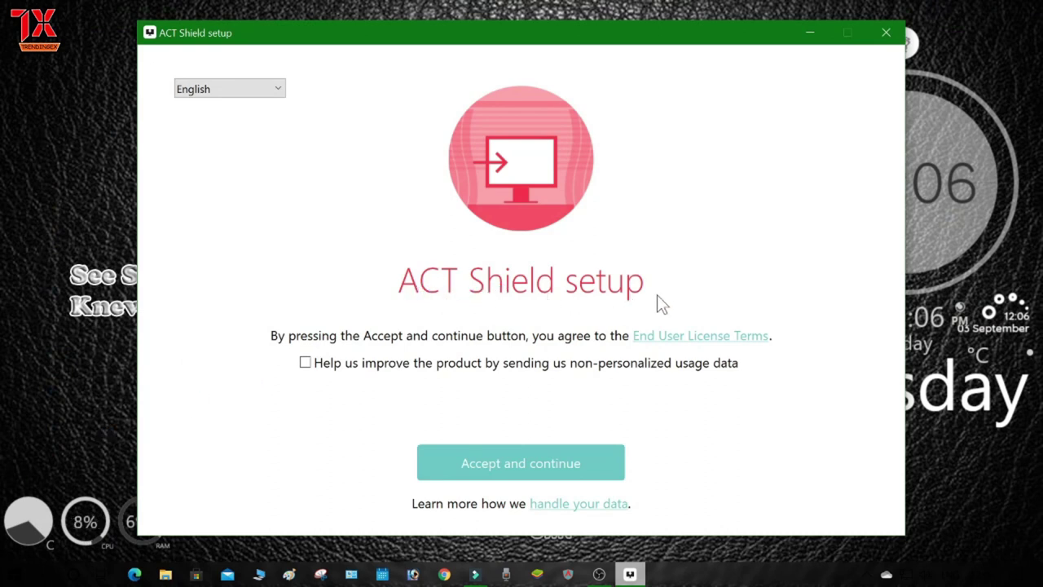
Step: Opt in to sending non-personalized usage data and accept the licence agreement
{"action": "left_click", "coordinate": [306, 364]}
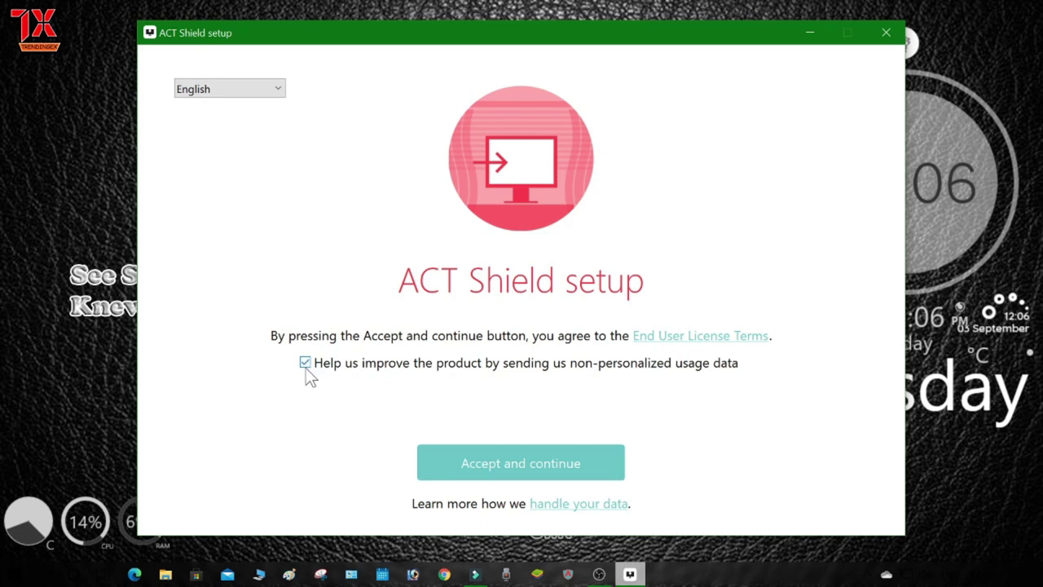
{"action": "left_click", "coordinate": [506, 463]}
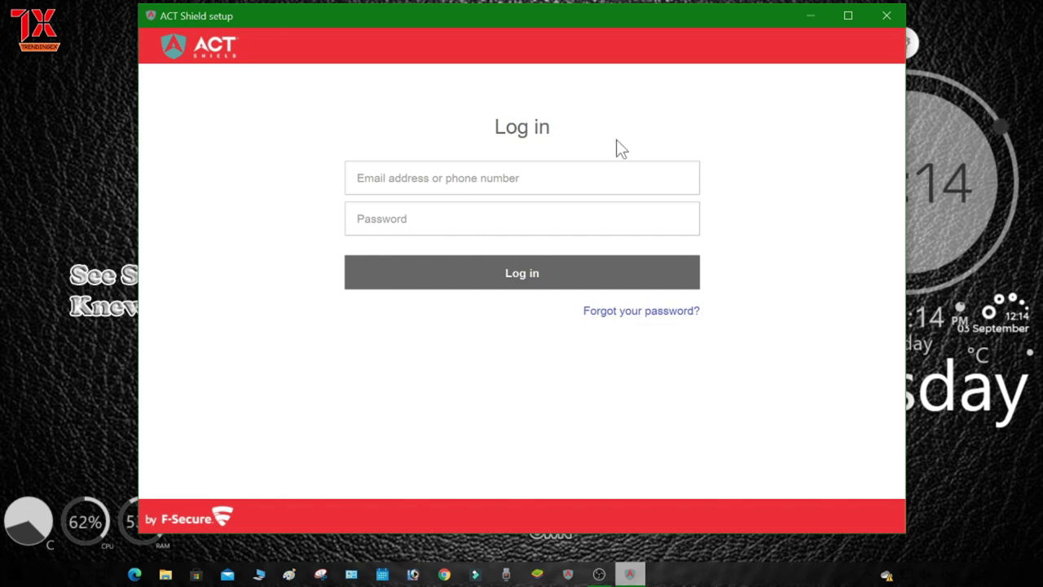
Step: Log in to ACT Shield with the account's e-mail address and password
{"action": "left_click", "coordinate": [356, 177]}
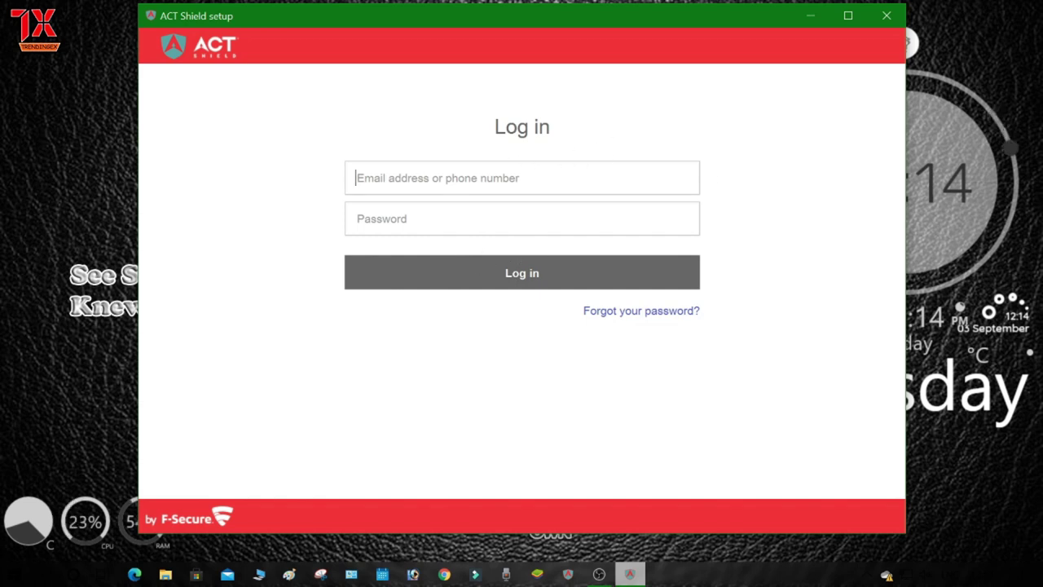
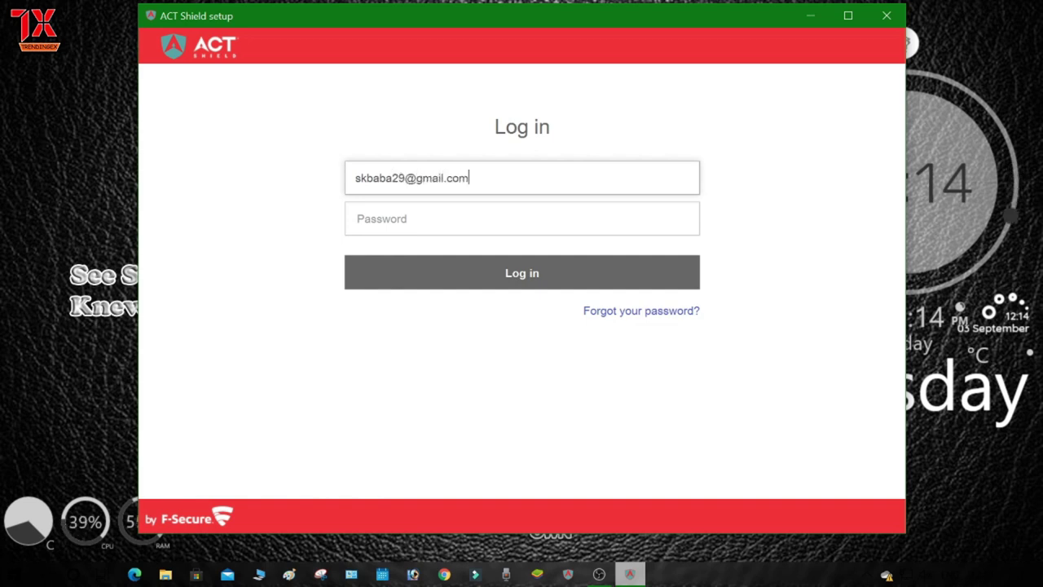
{"action": "left_click", "coordinate": [522, 219]}
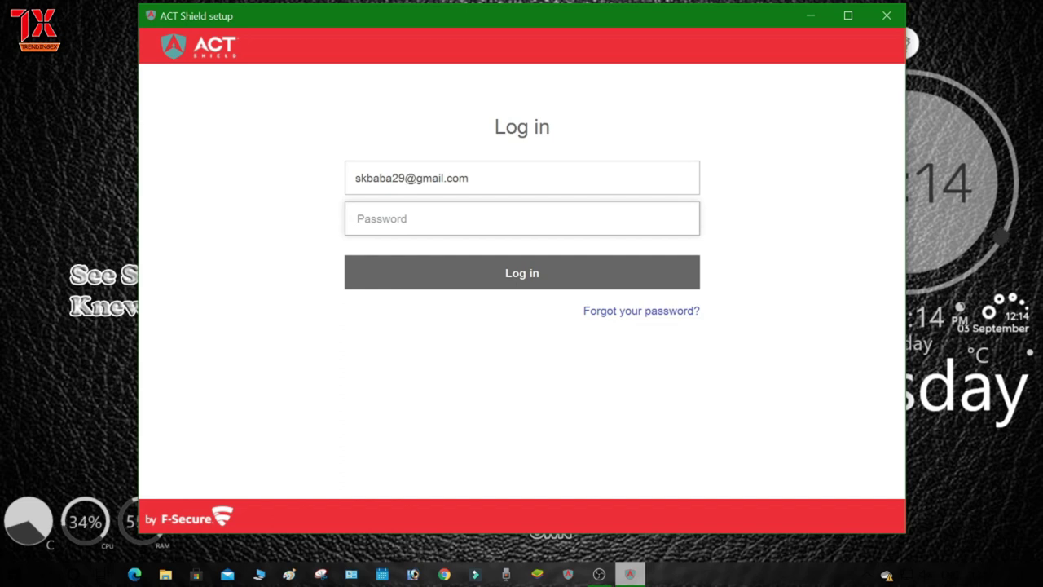
{"action": "type", "text": "••••••••"}
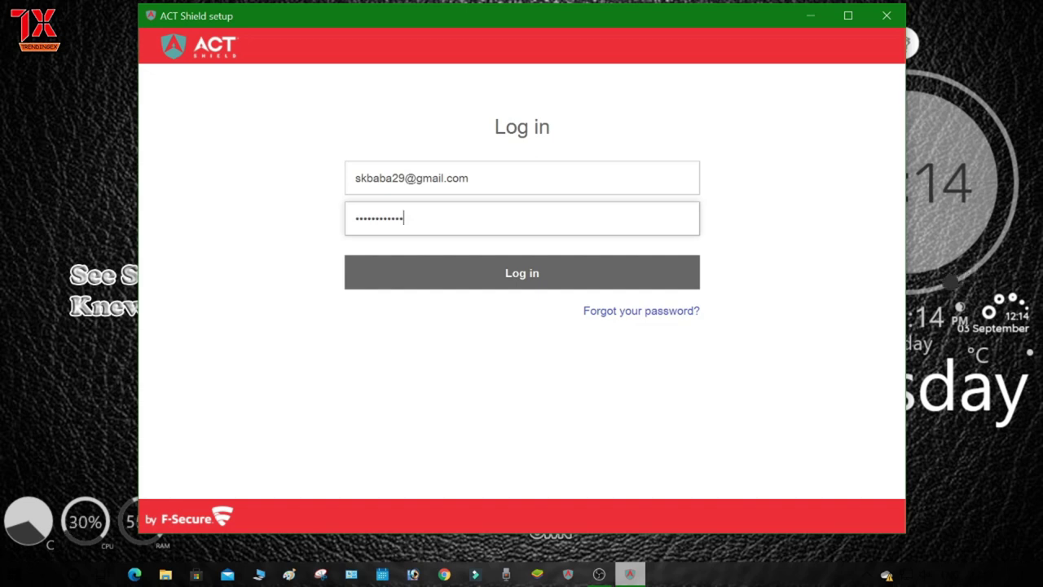
{"action": "key", "text": "Return"}
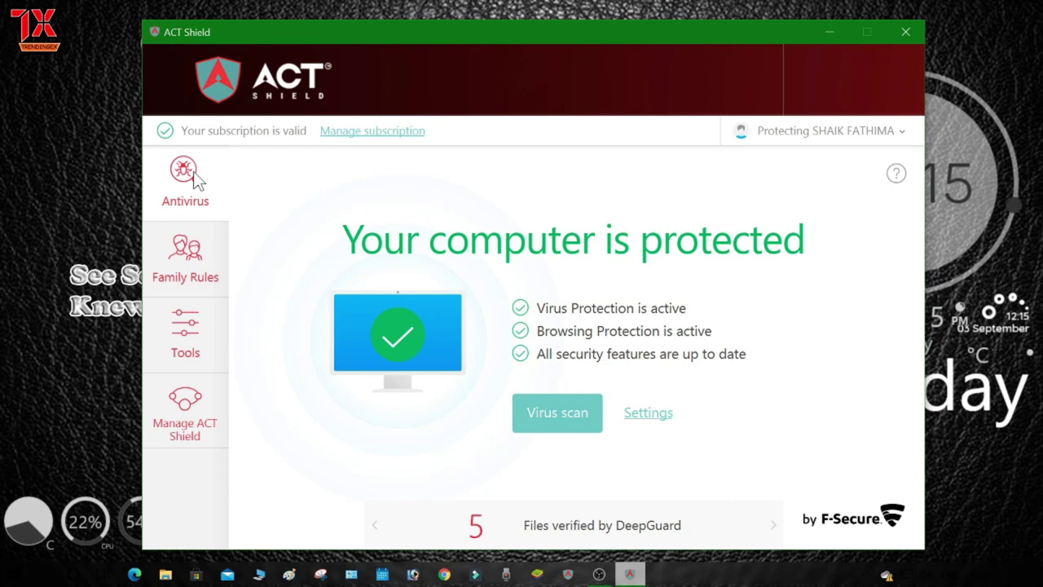
{"action": "left_click", "coordinate": [196, 269]}
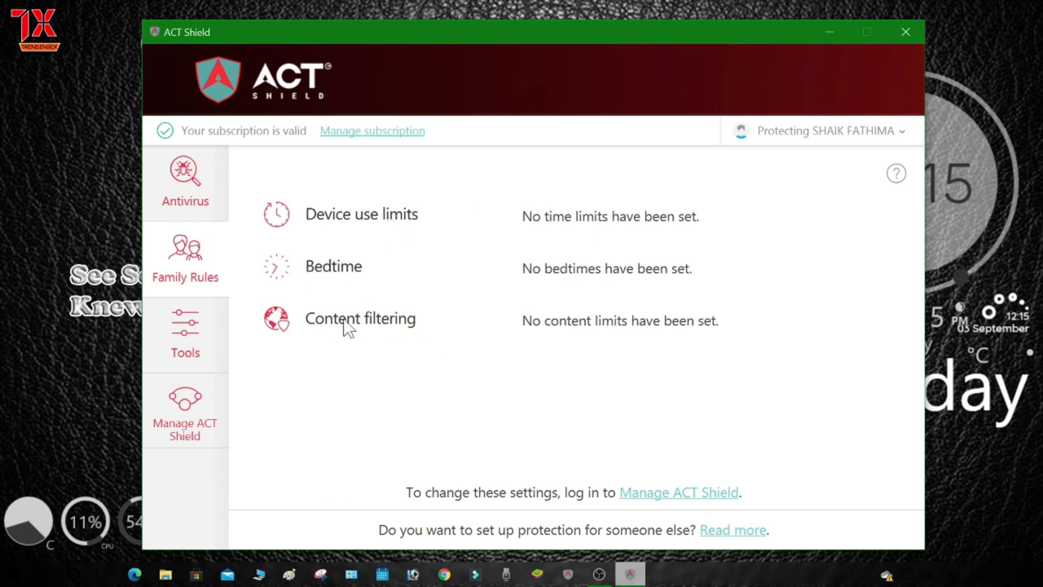
{"action": "left_click", "coordinate": [196, 334]}
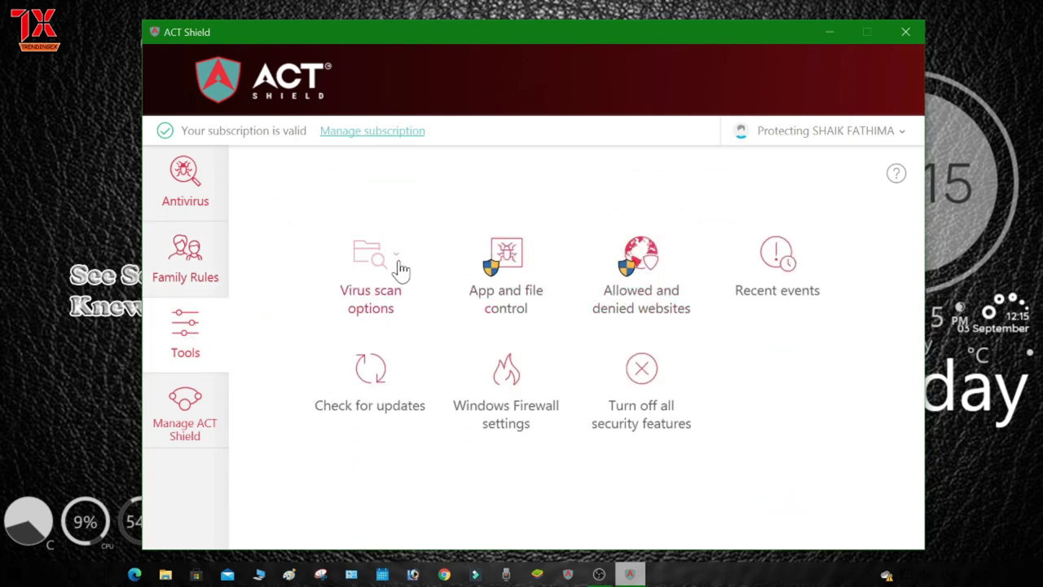
{"action": "left_click", "coordinate": [393, 260]}
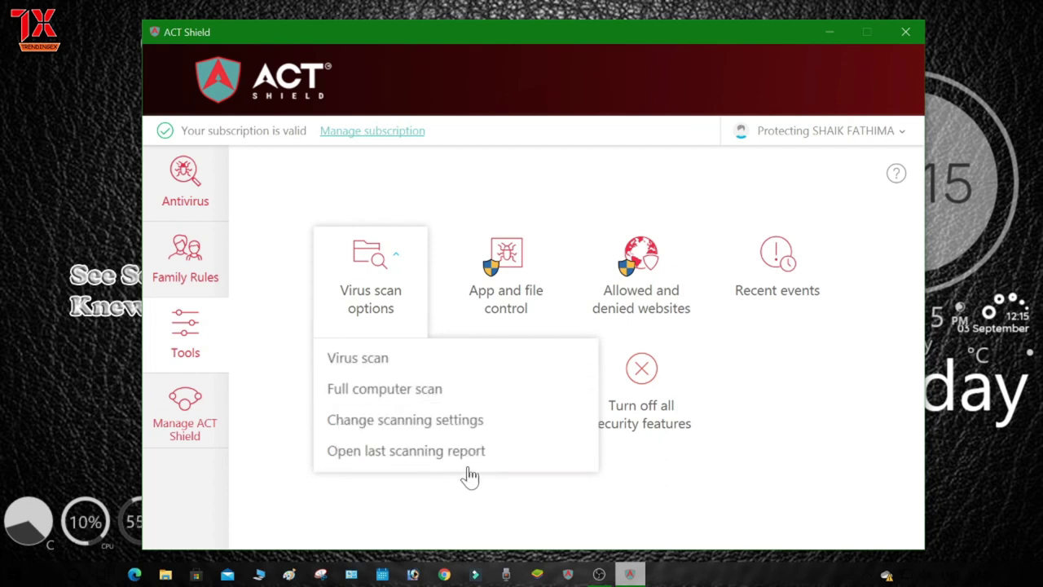
{"action": "left_click", "coordinate": [526, 300]}
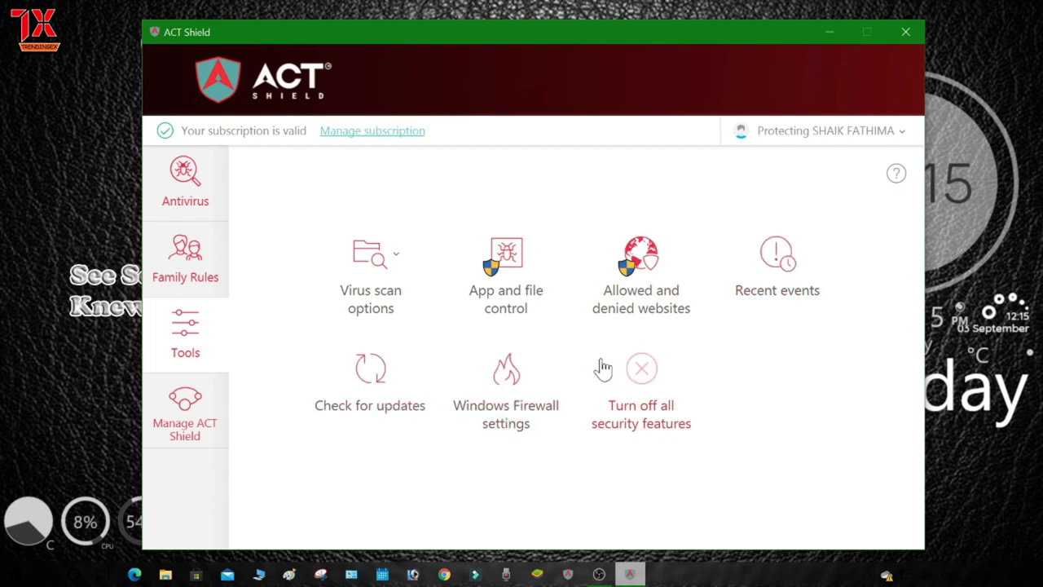
{"action": "left_click", "coordinate": [195, 382]}
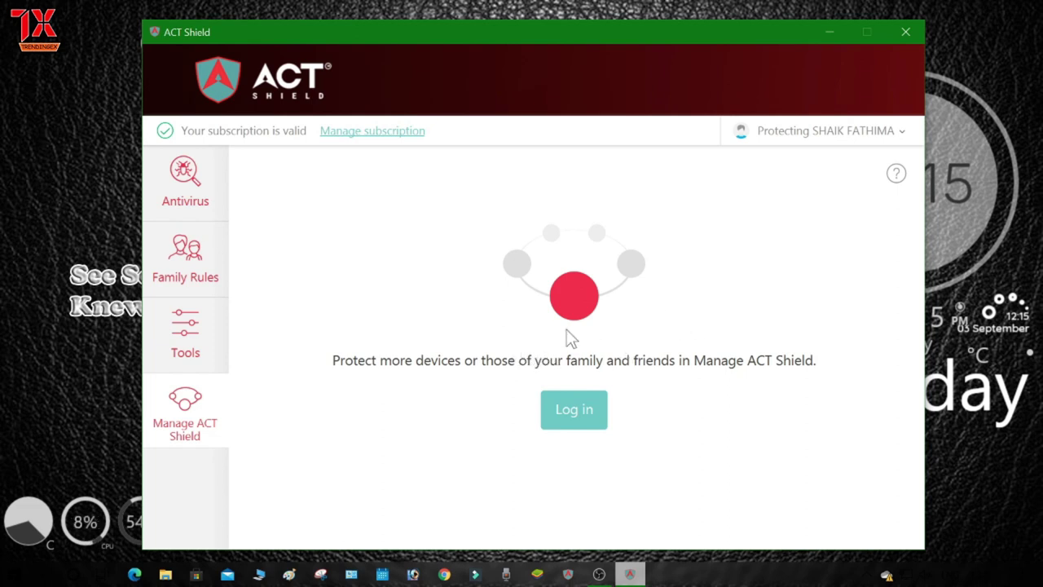
{"action": "left_click", "coordinate": [196, 178]}
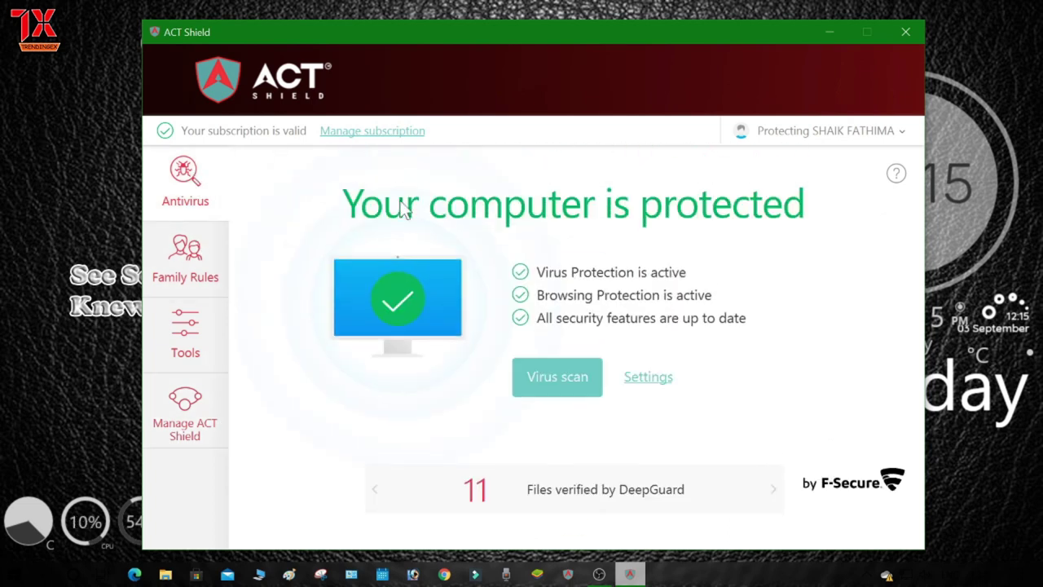
{"action": "left_click_drag", "start_coordinate": [353, 42], "coordinate": [326, 30]}
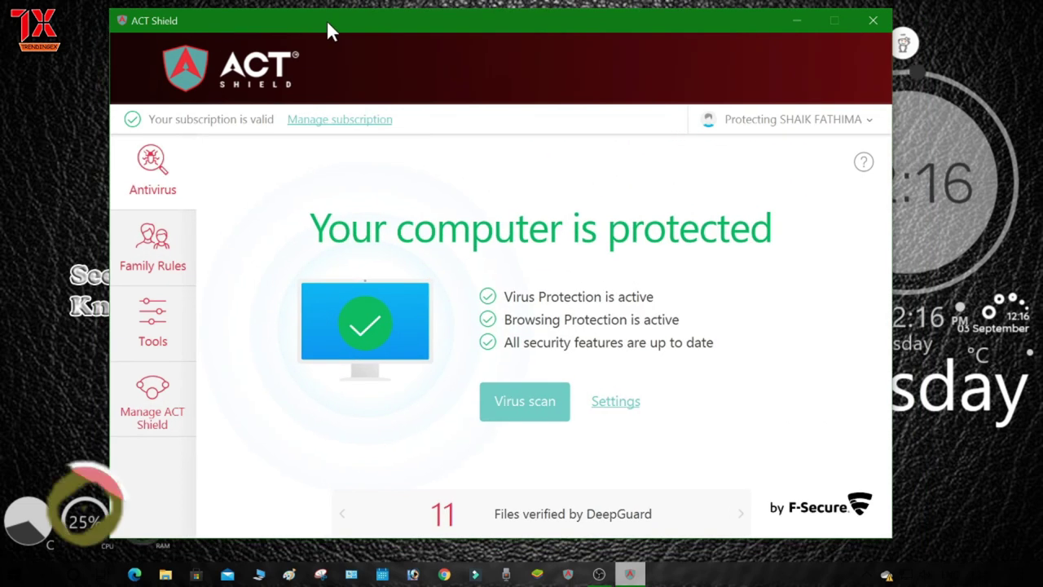